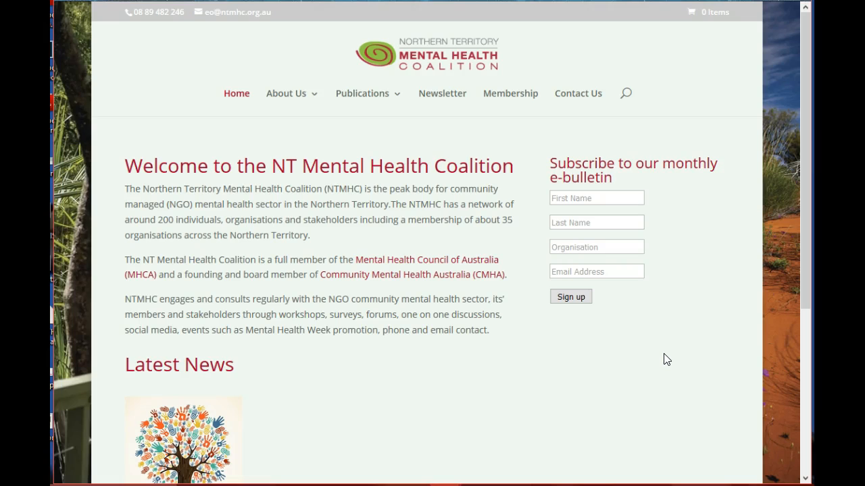
Open the site's About Us page, go to the admin login and log in with the prefilled editor credentials
{"action": "left_click", "coordinate": [295, 98]}
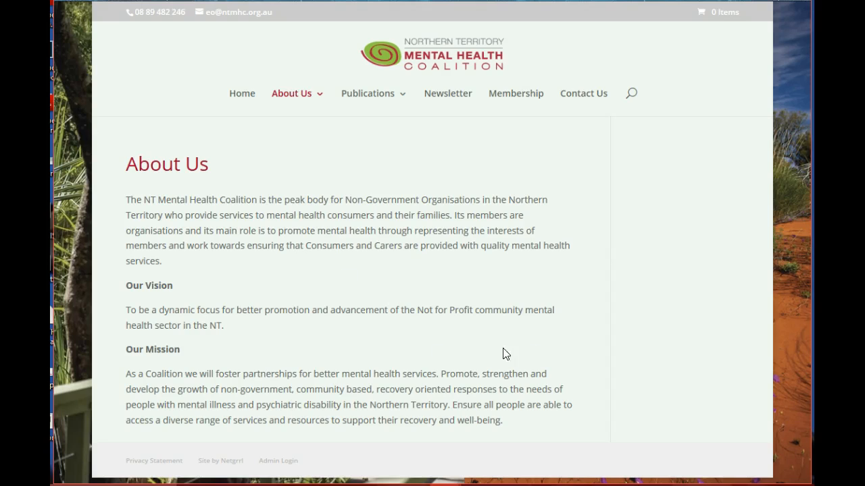
{"action": "mouse_move", "coordinate": [318, 97]}
{"action": "left_click", "coordinate": [282, 471]}
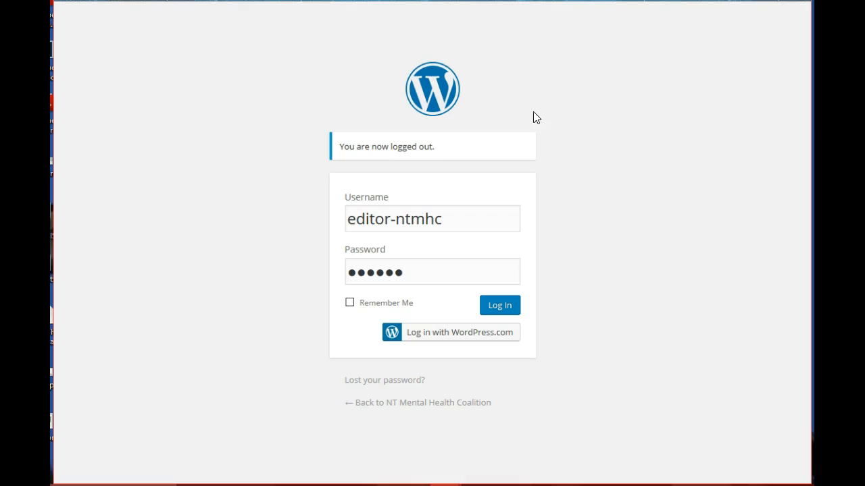
{"action": "left_click", "coordinate": [510, 314]}
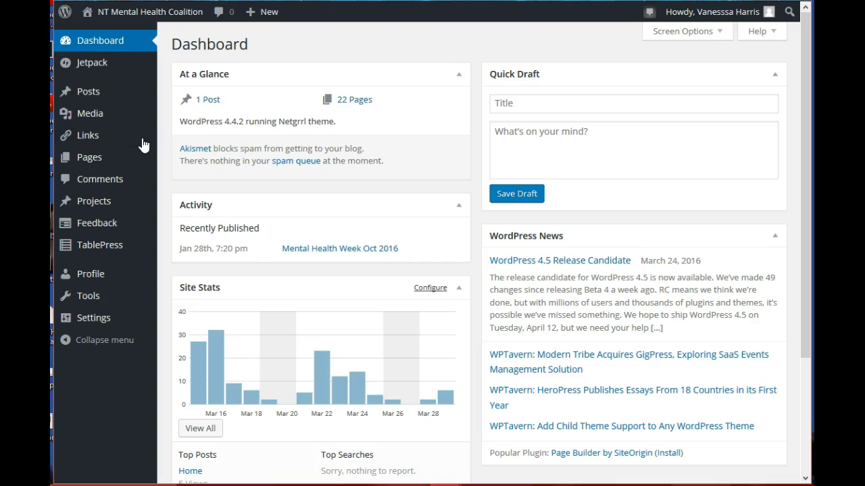
Open Jetpack's Site Stats page for the website
{"action": "mouse_move", "coordinate": [99, 72]}
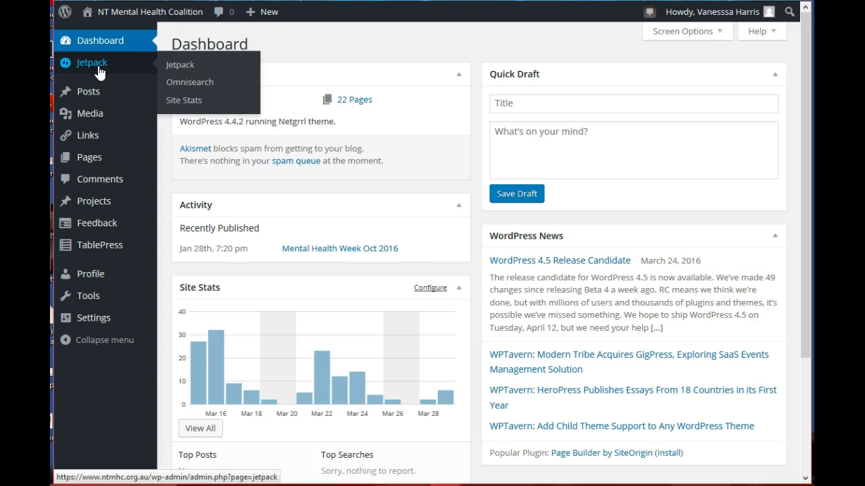
{"action": "left_click", "coordinate": [177, 101]}
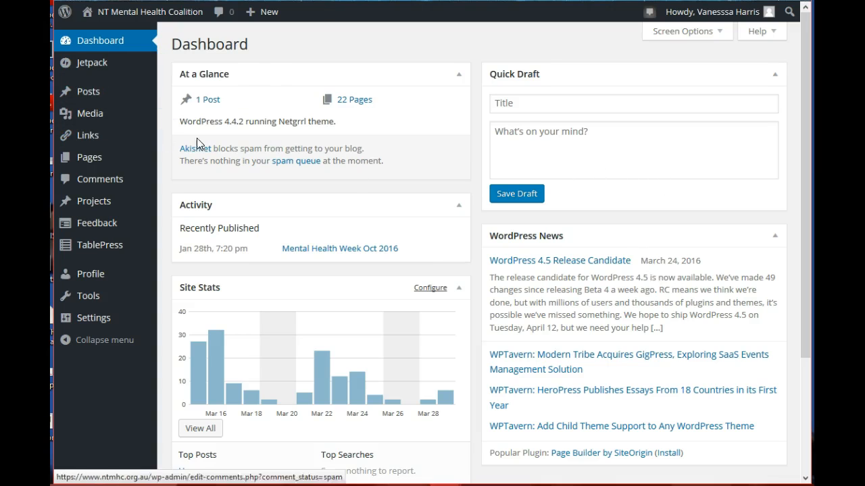
{"action": "mouse_move", "coordinate": [92, 72]}
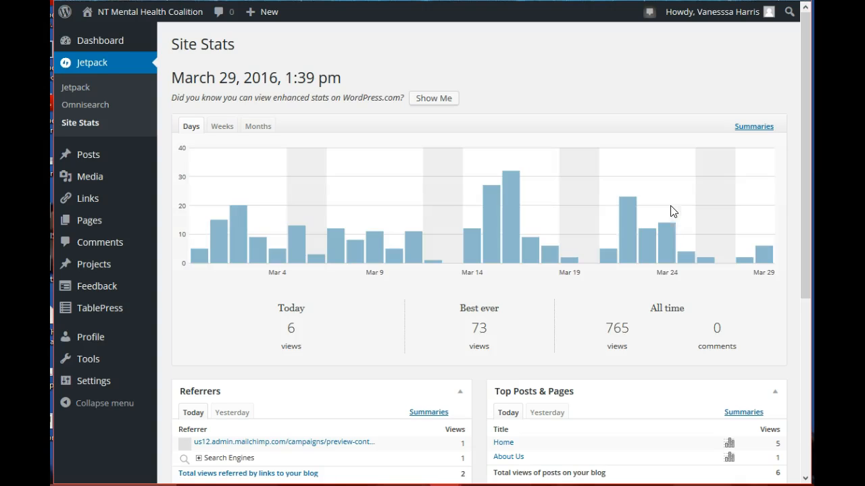
Examine the site stats overview and the daily view counts for March 29 and March 23 in the chart
{"action": "scroll", "coordinate": [702, 224], "scroll_direction": "down", "scroll_amount": 1}
{"action": "scroll", "coordinate": [703, 225], "scroll_direction": "up", "scroll_amount": 1}
{"action": "scroll", "coordinate": [747, 168], "scroll_direction": "down", "scroll_amount": 2}
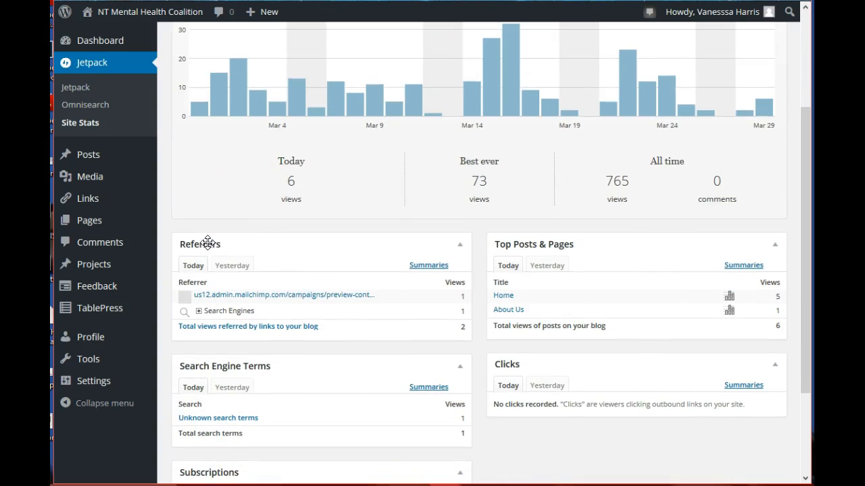
{"action": "scroll", "coordinate": [706, 268], "scroll_direction": "up", "scroll_amount": 3}
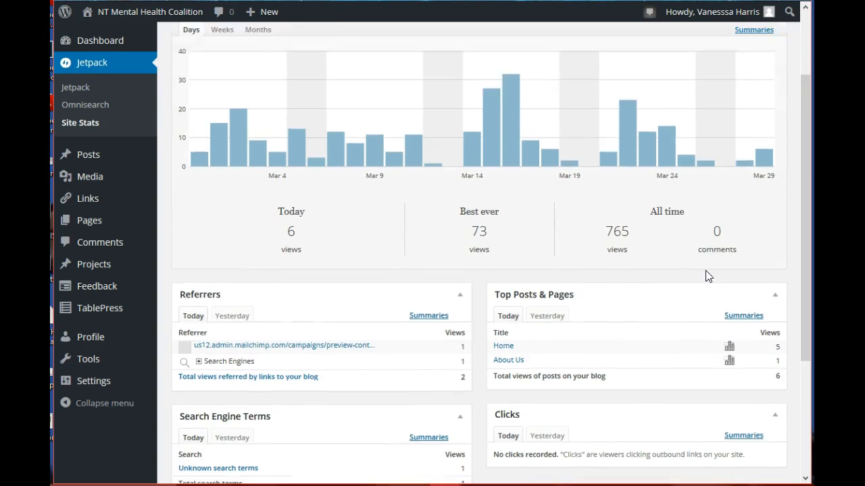
{"action": "mouse_move", "coordinate": [459, 256]}
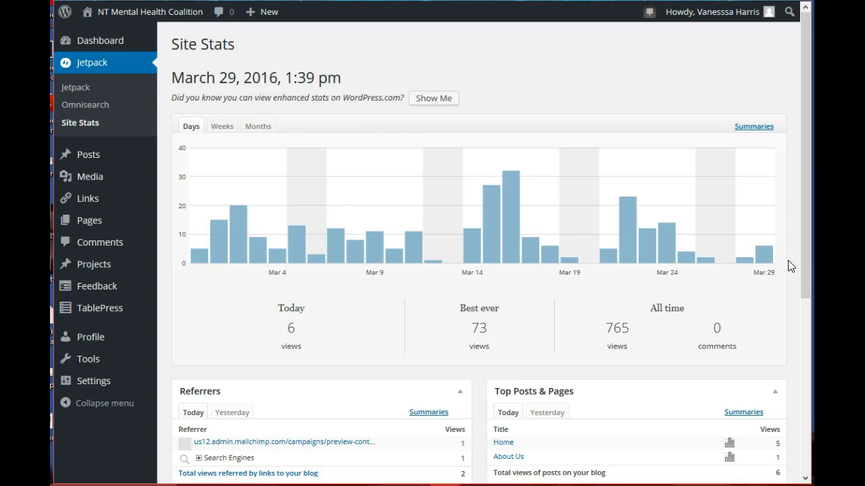
{"action": "mouse_move", "coordinate": [768, 261]}
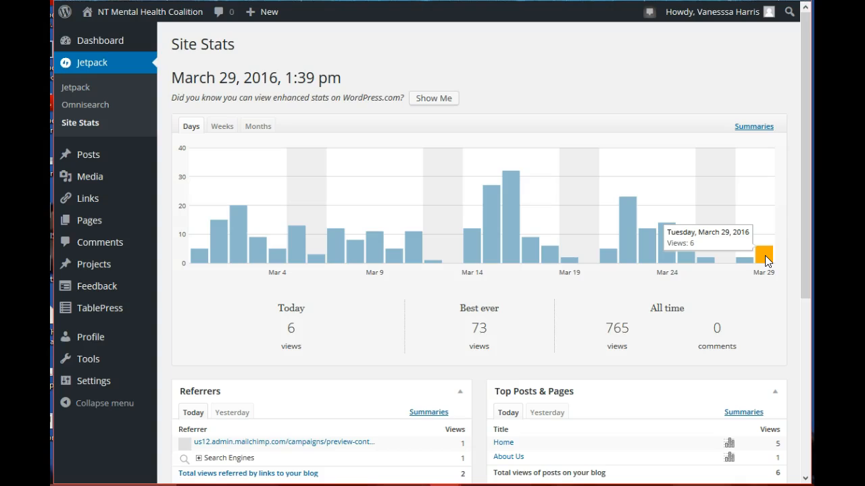
{"action": "mouse_move", "coordinate": [623, 245]}
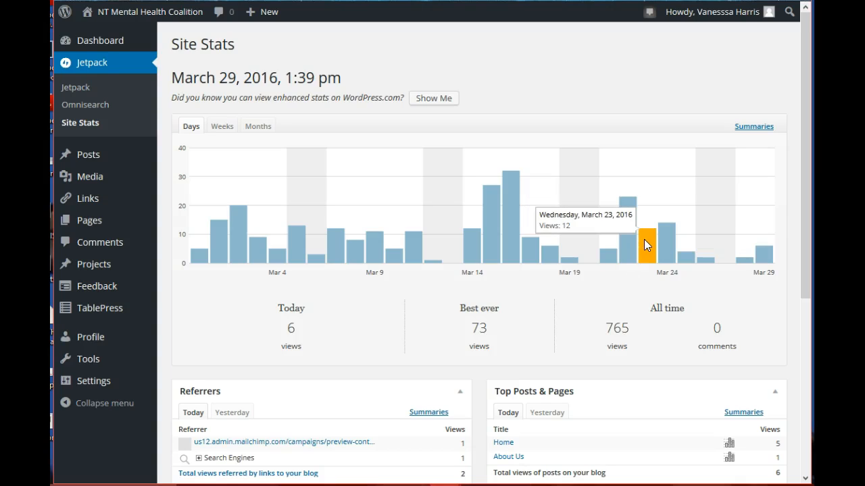
Compare today's and yesterday's figures for Top Posts & Pages and for Referrers
{"action": "scroll", "coordinate": [644, 240], "scroll_direction": "down", "scroll_amount": 3}
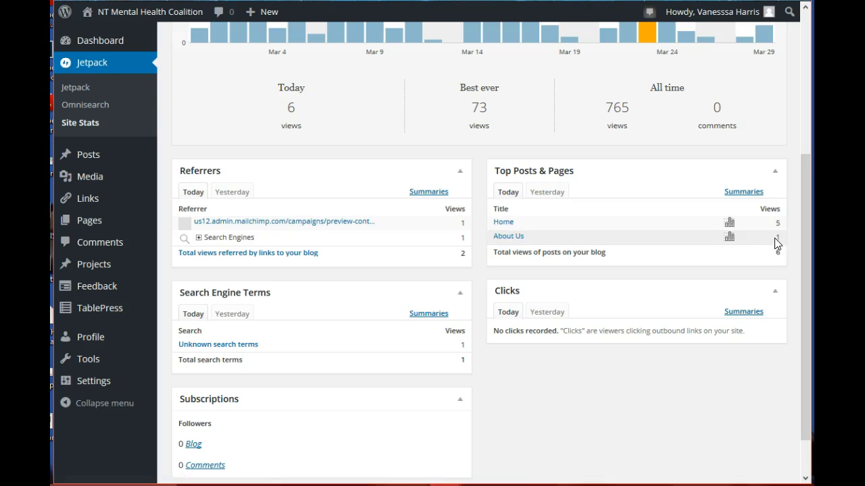
{"action": "left_click", "coordinate": [549, 200]}
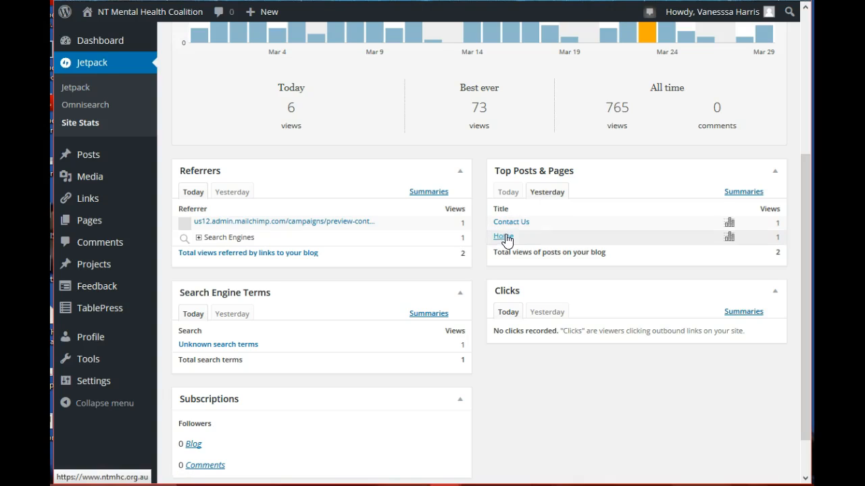
{"action": "left_click", "coordinate": [508, 192]}
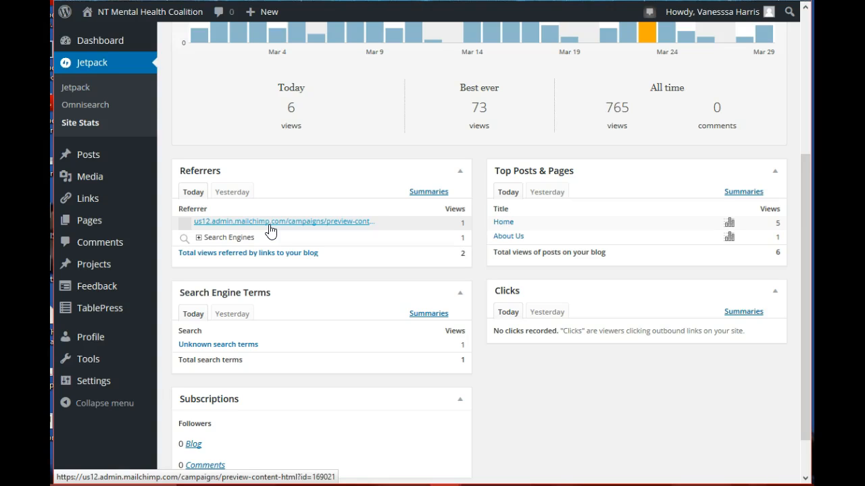
{"action": "left_click", "coordinate": [234, 197]}
{"action": "left_click", "coordinate": [196, 199]}
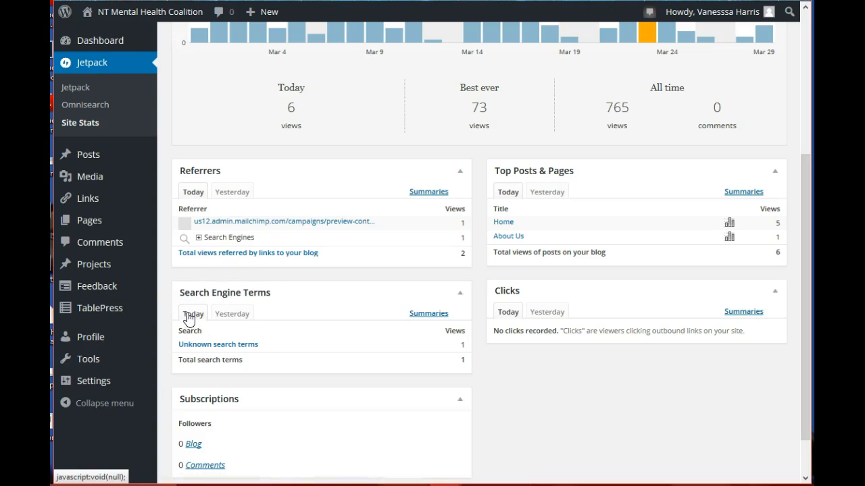
Compare today's and yesterday's figures for Search Engine Terms and for Clicks
{"action": "left_click", "coordinate": [232, 315]}
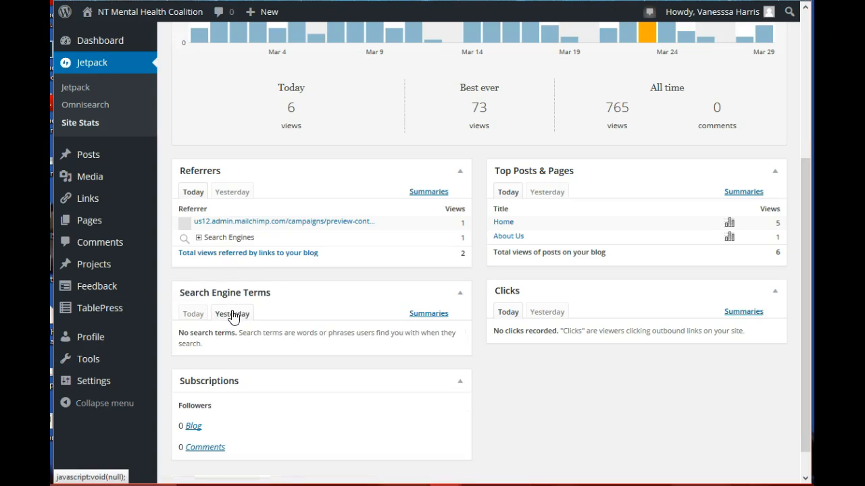
{"action": "left_click", "coordinate": [191, 315]}
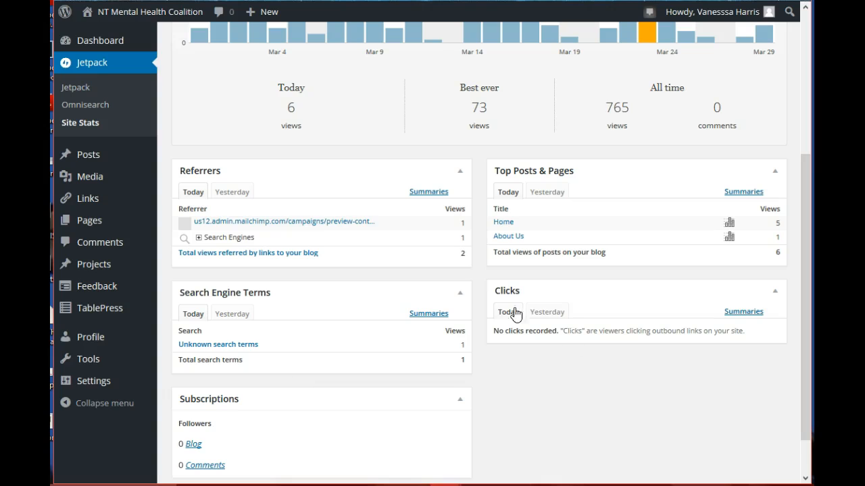
{"action": "left_click", "coordinate": [540, 315]}
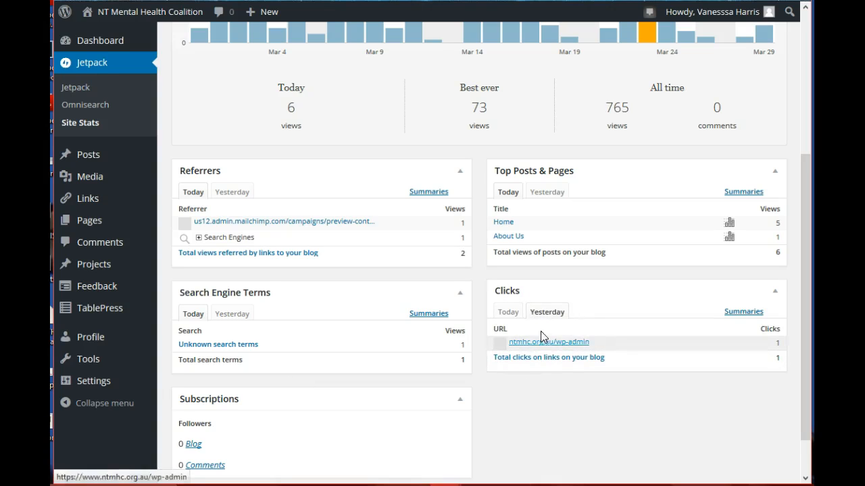
{"action": "left_click", "coordinate": [513, 319]}
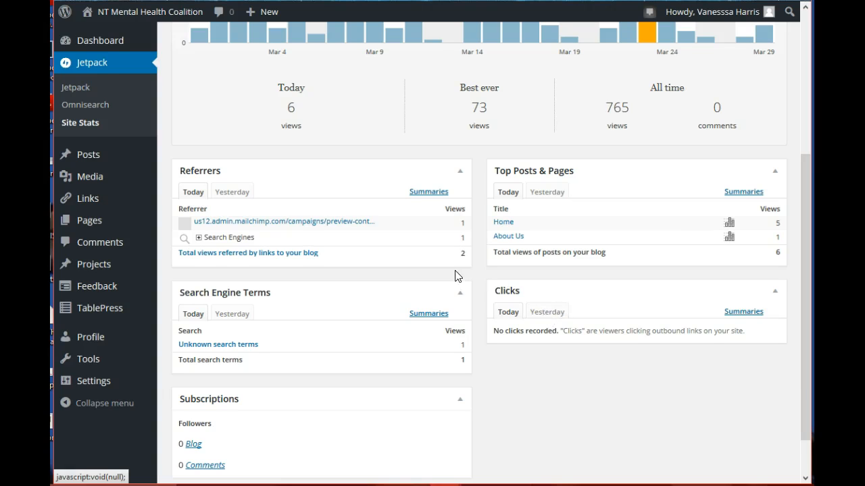
Review the Site Stats page again, covering the daily chart, the view totals, each report box and the available summaries
{"action": "scroll", "coordinate": [458, 274], "scroll_direction": "up", "scroll_amount": 3}
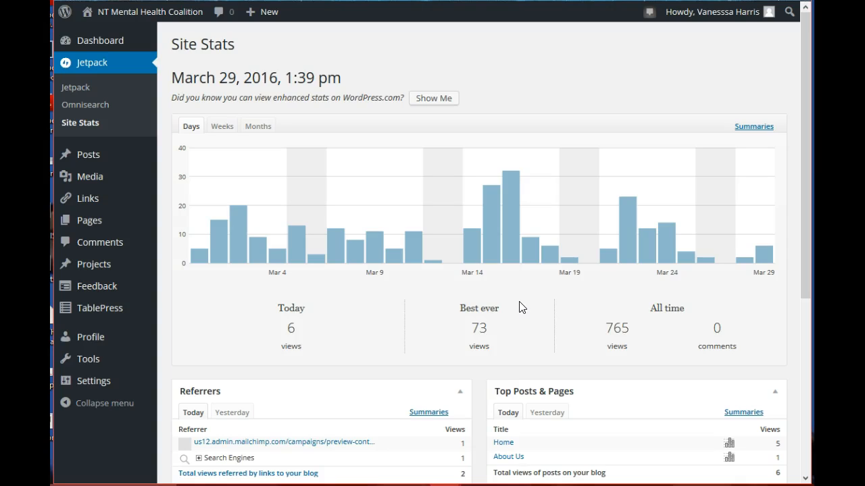
{"action": "scroll", "coordinate": [628, 322], "scroll_direction": "down", "scroll_amount": 2}
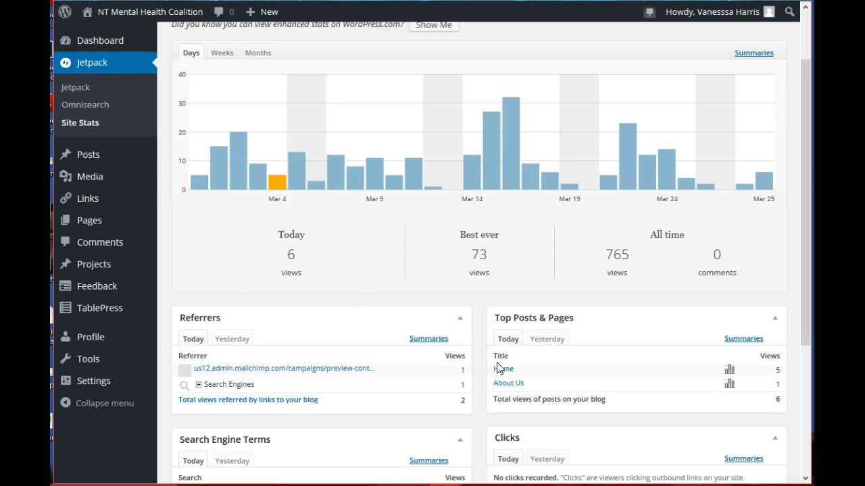
{"action": "scroll", "coordinate": [506, 212], "scroll_direction": "up", "scroll_amount": 1}
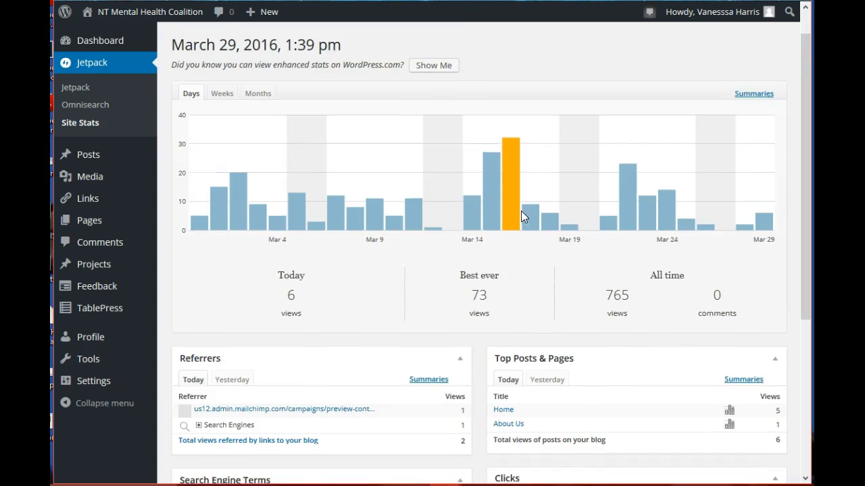
{"action": "scroll", "coordinate": [521, 210], "scroll_direction": "up", "scroll_amount": 1}
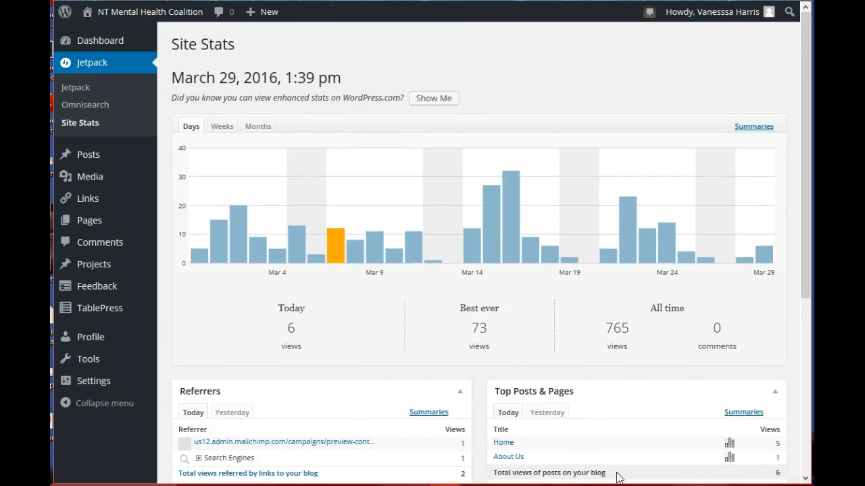
{"action": "scroll", "coordinate": [395, 446], "scroll_direction": "down", "scroll_amount": 2}
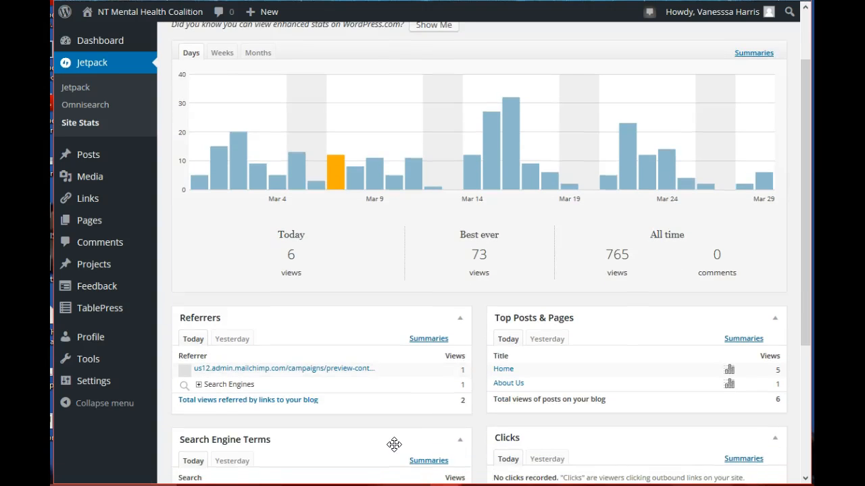
{"action": "scroll", "coordinate": [396, 442], "scroll_direction": "up", "scroll_amount": 2}
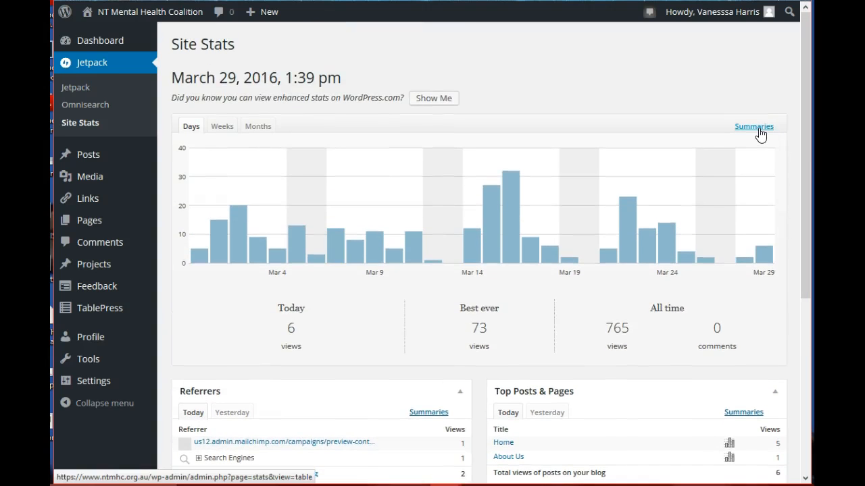
{"action": "scroll", "coordinate": [760, 136], "scroll_direction": "down", "scroll_amount": 6}
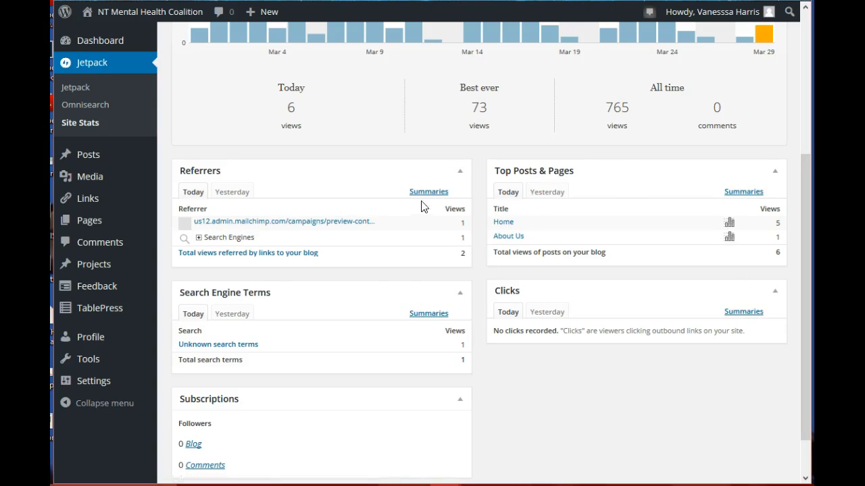
{"action": "scroll", "coordinate": [701, 215], "scroll_direction": "up", "scroll_amount": 6}
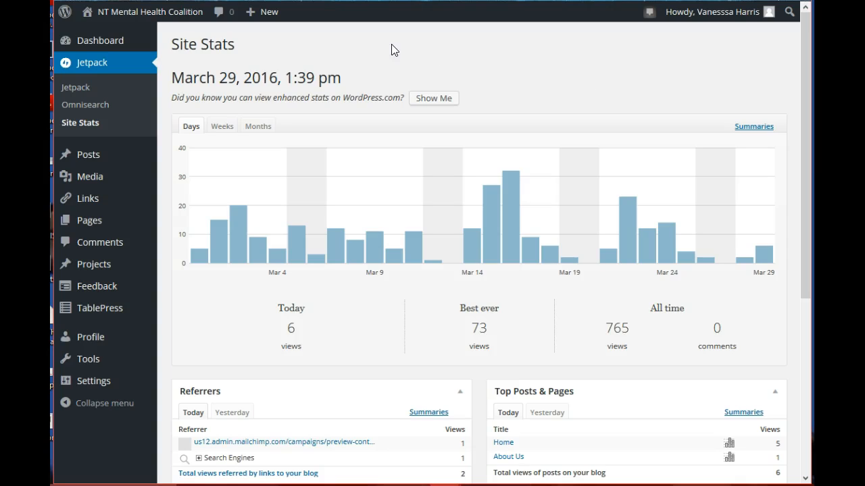
Visit the public website while logged in and look over its home page
{"action": "mouse_move", "coordinate": [175, 20]}
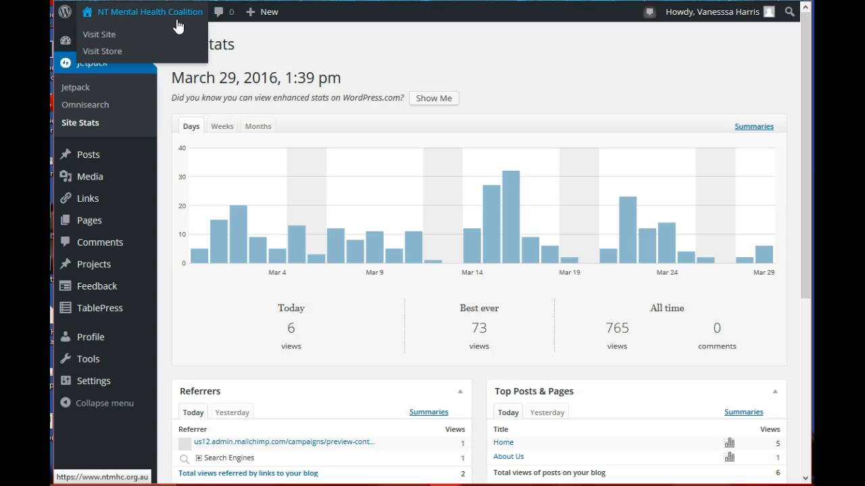
{"action": "left_click", "coordinate": [92, 40]}
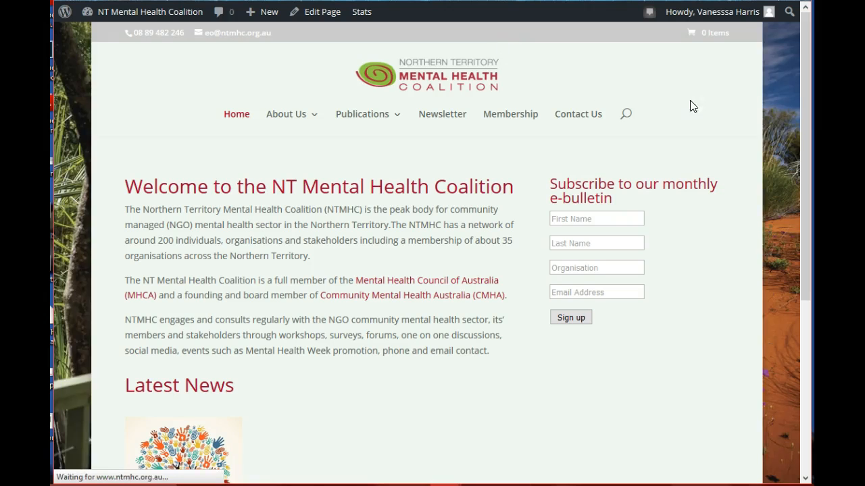
{"action": "scroll", "coordinate": [703, 96], "scroll_direction": "down", "scroll_amount": 4}
{"action": "scroll", "coordinate": [701, 96], "scroll_direction": "up", "scroll_amount": 5}
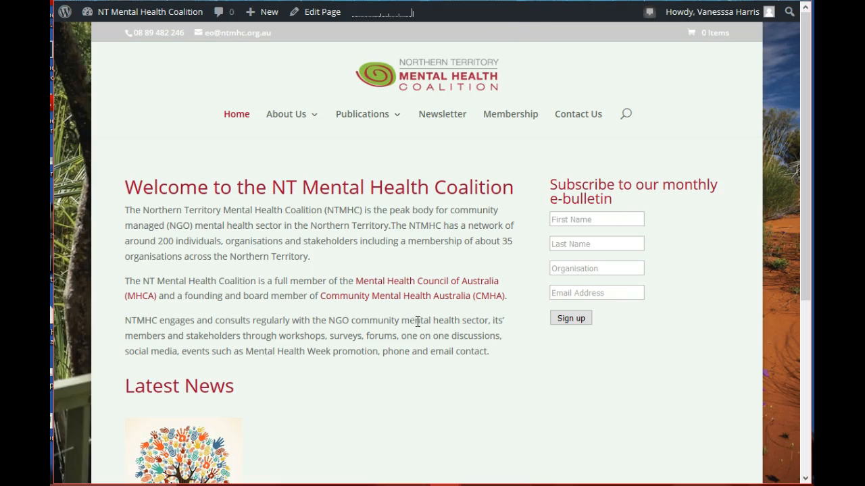
{"action": "scroll", "coordinate": [418, 322], "scroll_direction": "down", "scroll_amount": 4}
{"action": "scroll", "coordinate": [418, 320], "scroll_direction": "up", "scroll_amount": 4}
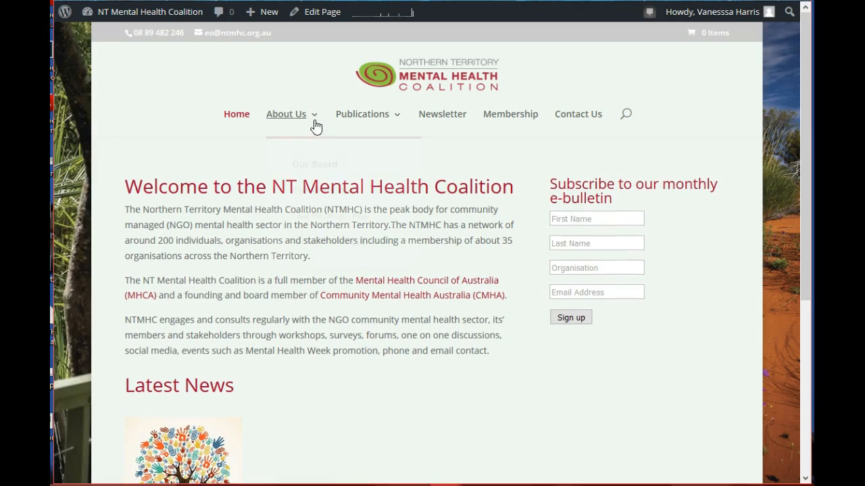
Open the website's About Us page and look through its content
{"action": "mouse_move", "coordinate": [291, 115]}
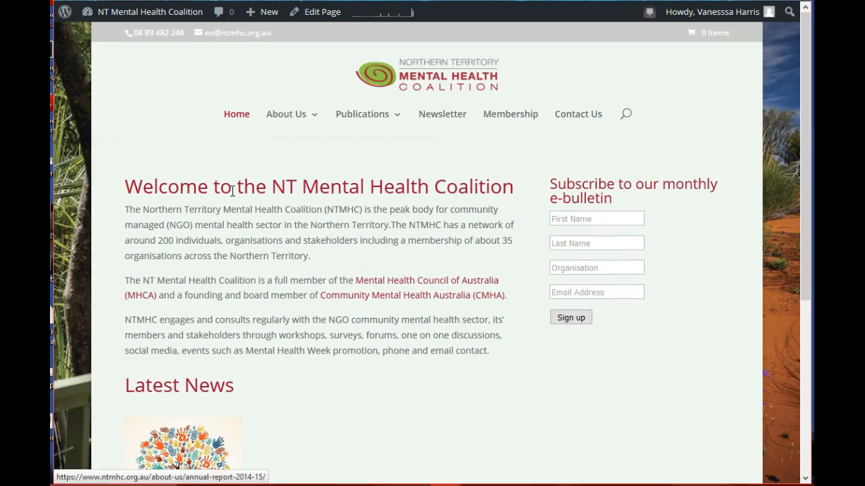
{"action": "left_click", "coordinate": [289, 119]}
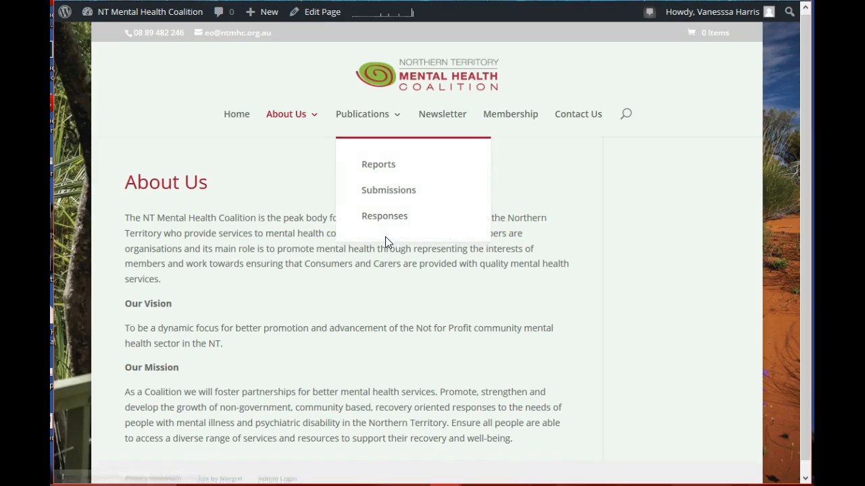
{"action": "scroll", "coordinate": [382, 284], "scroll_direction": "down", "scroll_amount": 1}
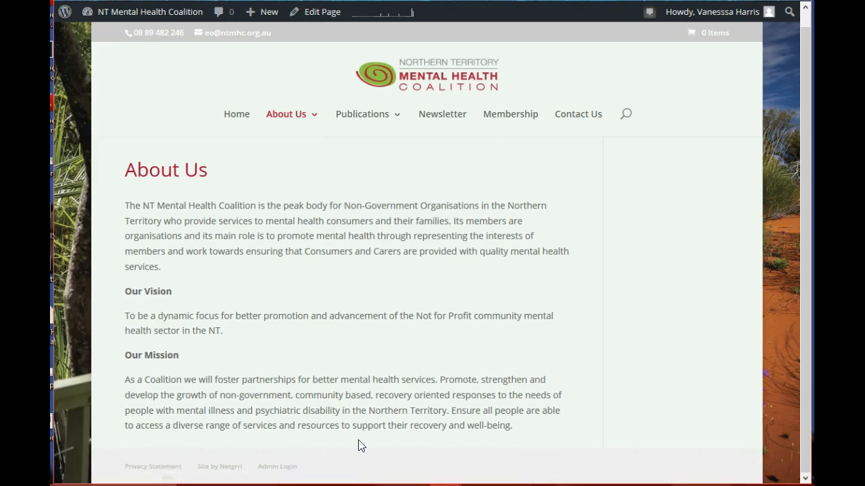
{"action": "scroll", "coordinate": [405, 263], "scroll_direction": "up", "scroll_amount": 1}
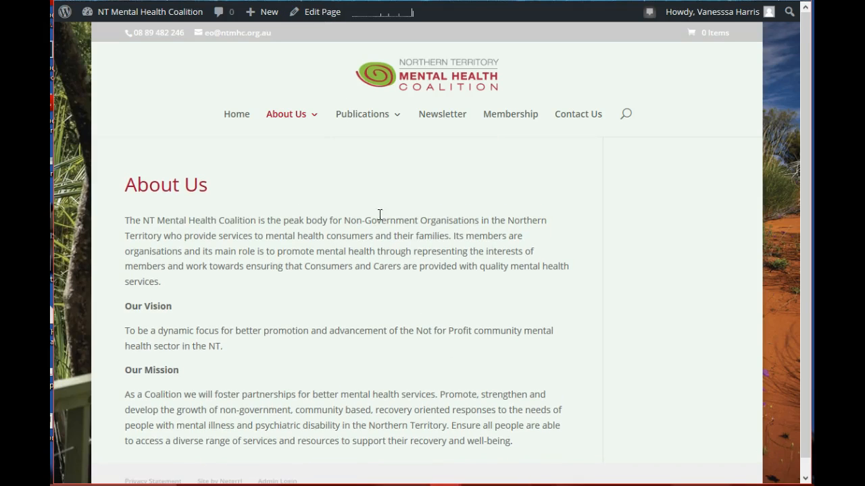
Open the About Us page for editing and look over its opening paragraph and its Our Vision and Our Mission sections
{"action": "left_click", "coordinate": [323, 13]}
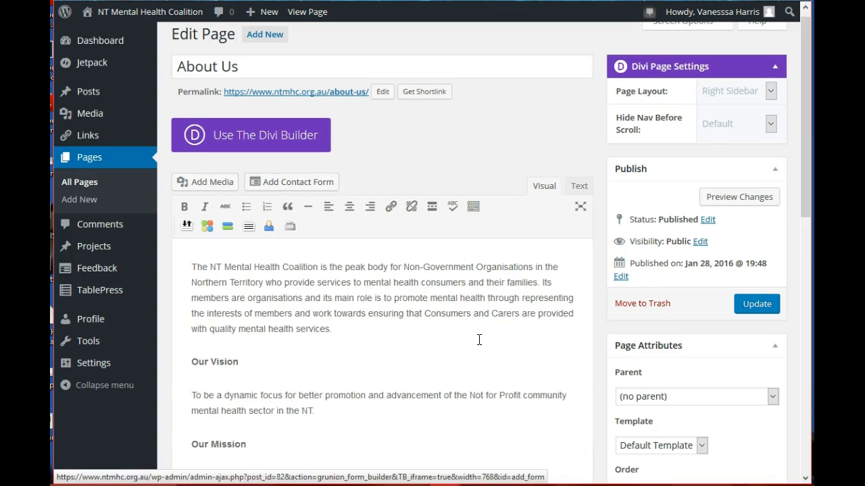
{"action": "scroll", "coordinate": [481, 343], "scroll_direction": "down", "scroll_amount": 7}
{"action": "scroll", "coordinate": [484, 346], "scroll_direction": "up", "scroll_amount": 6}
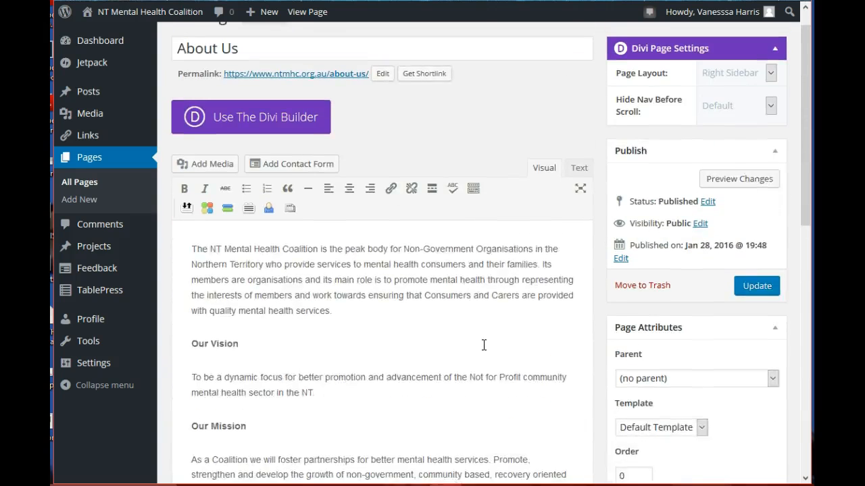
{"action": "scroll", "coordinate": [484, 345], "scroll_direction": "up", "scroll_amount": 1}
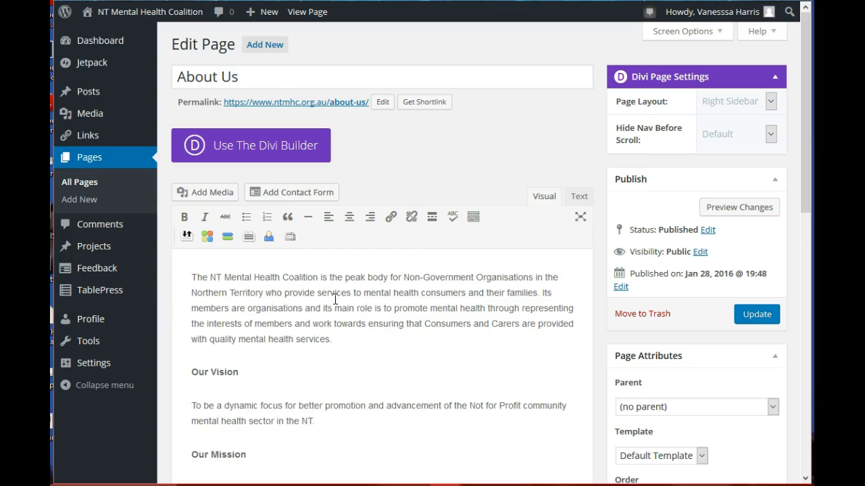
{"action": "scroll", "coordinate": [477, 163], "scroll_direction": "down", "scroll_amount": 1}
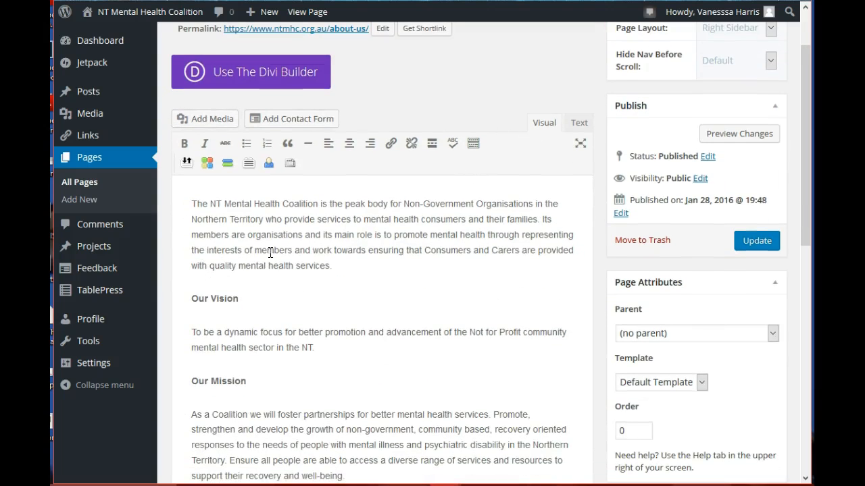
{"action": "left_click_drag", "start_coordinate": [337, 268], "coordinate": [191, 202]}
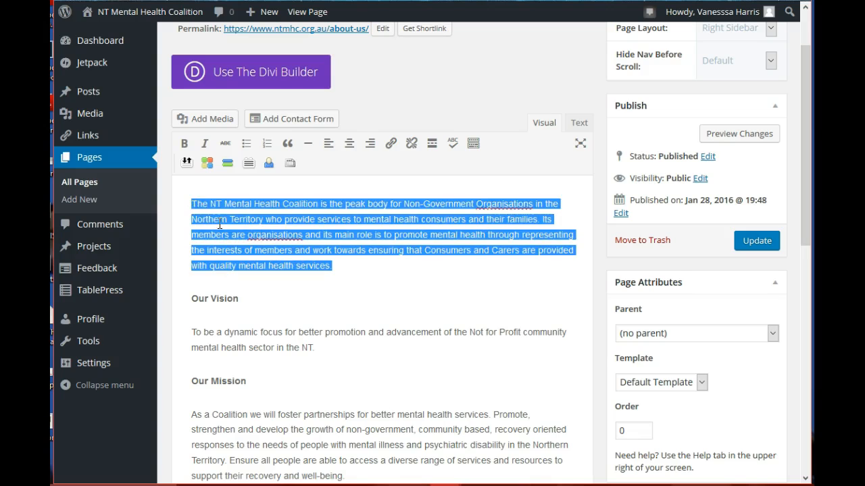
{"action": "left_click", "coordinate": [253, 234]}
{"action": "left_click_drag", "start_coordinate": [207, 301], "coordinate": [232, 305]}
{"action": "left_click", "coordinate": [263, 323]}
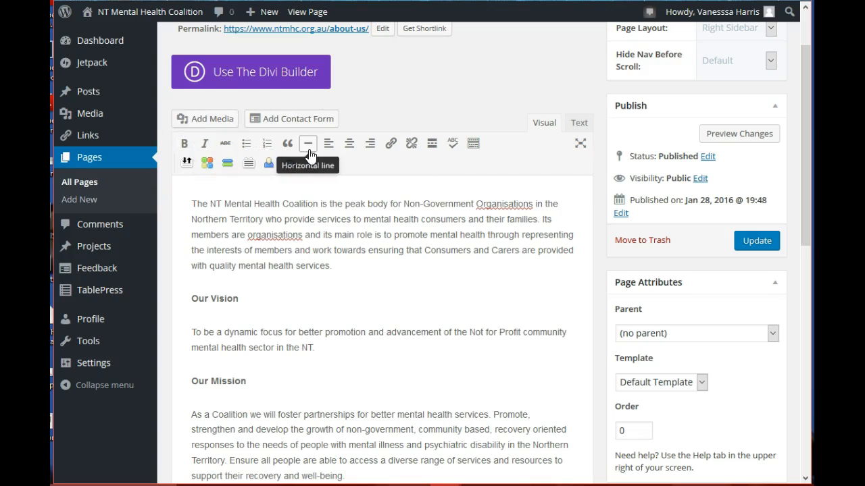
Italicise the words "Mental Health" in the first sentence of the opening paragraph
{"action": "left_click_drag", "start_coordinate": [225, 205], "coordinate": [289, 205]}
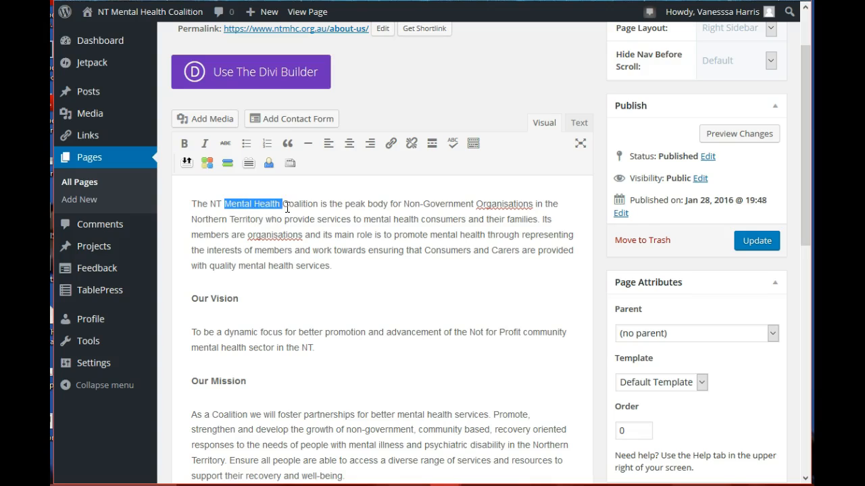
{"action": "left_click", "coordinate": [205, 144]}
{"action": "left_click", "coordinate": [321, 219]}
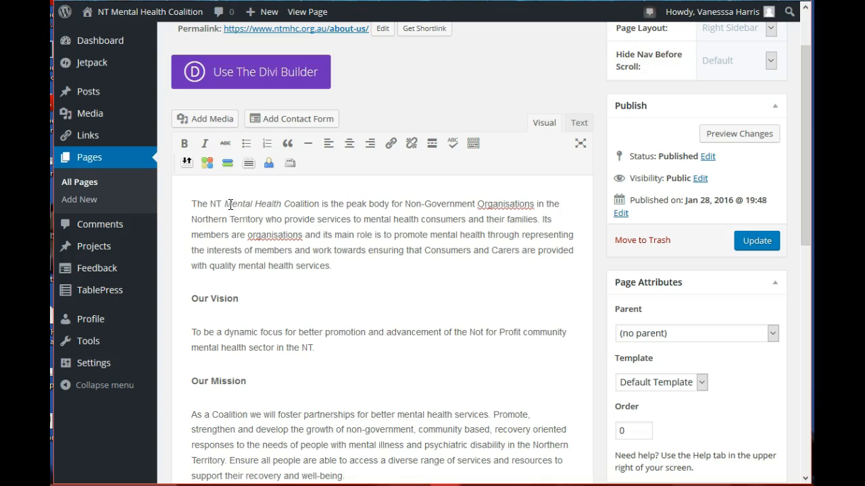
{"action": "left_click_drag", "start_coordinate": [223, 204], "coordinate": [291, 204]}
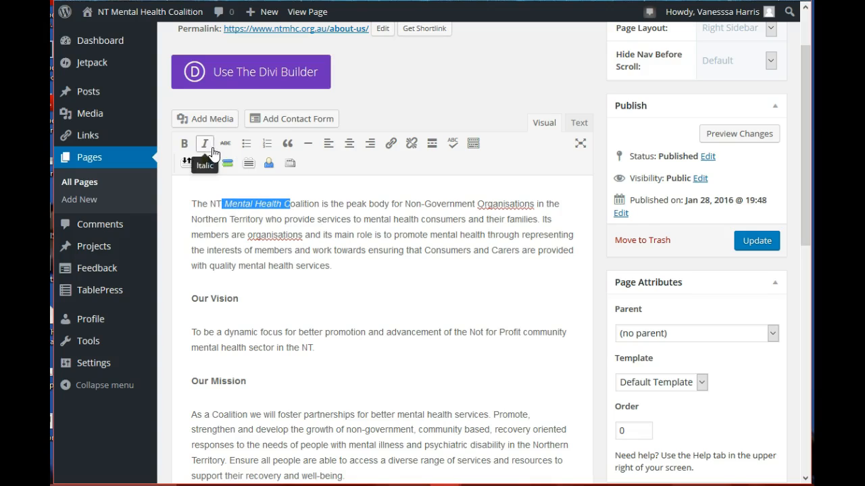
{"action": "left_click", "coordinate": [381, 219]}
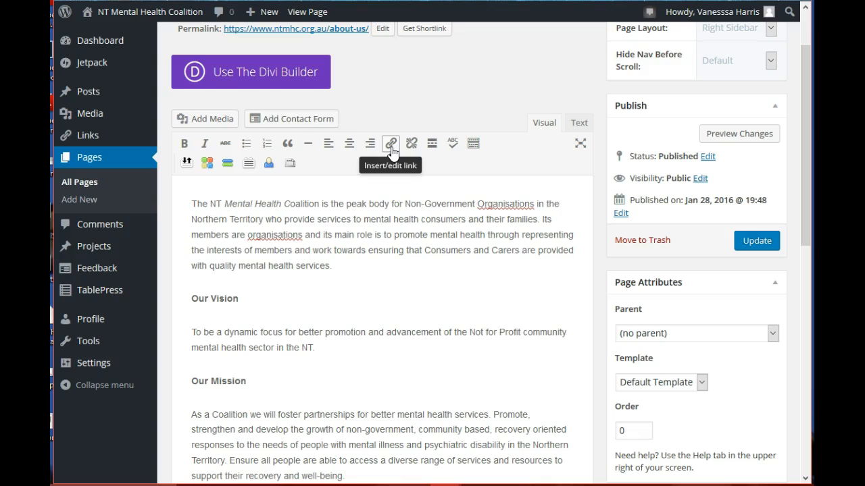
Toggle the editor's additional row of formatting tools and leave it displayed
{"action": "left_click", "coordinate": [472, 144]}
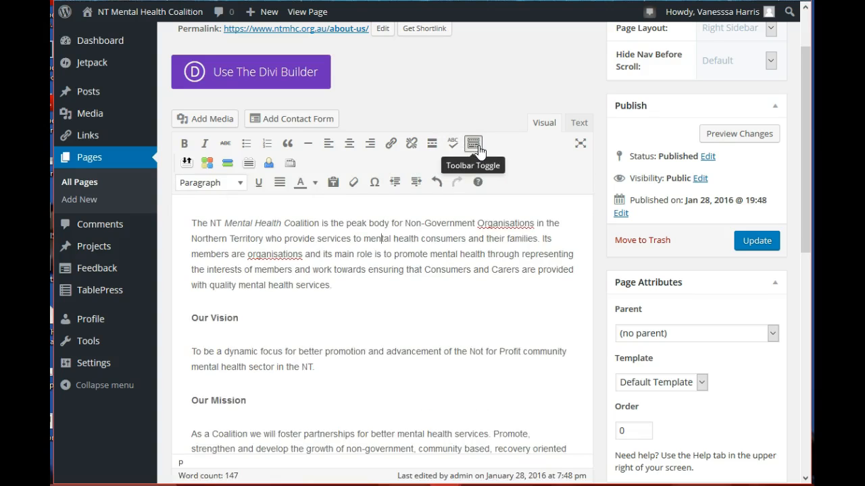
{"action": "left_click", "coordinate": [475, 145]}
{"action": "left_click", "coordinate": [477, 147]}
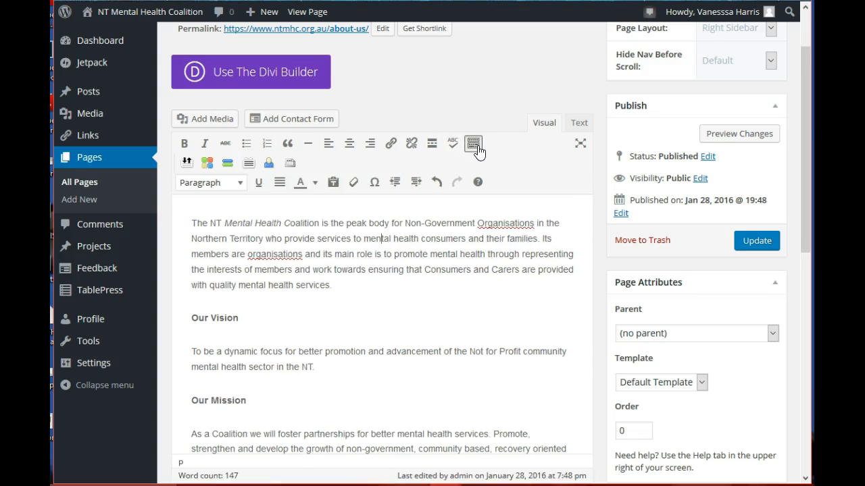
{"action": "left_click", "coordinate": [477, 152]}
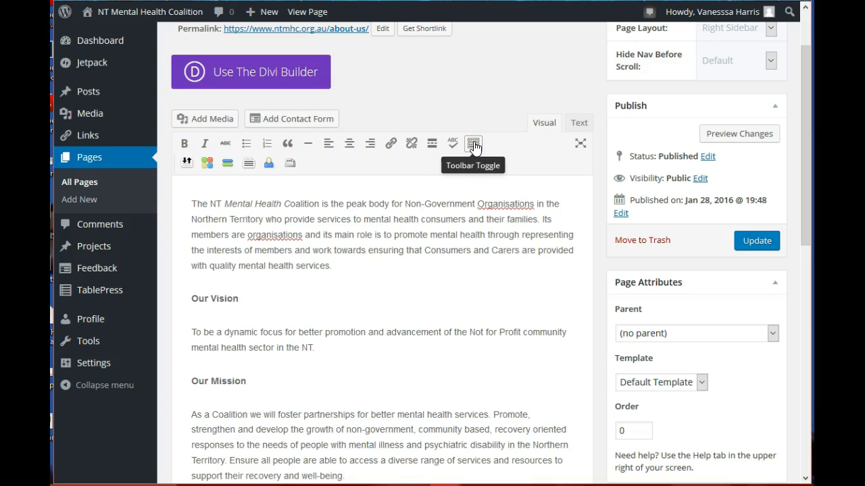
{"action": "left_click", "coordinate": [474, 145]}
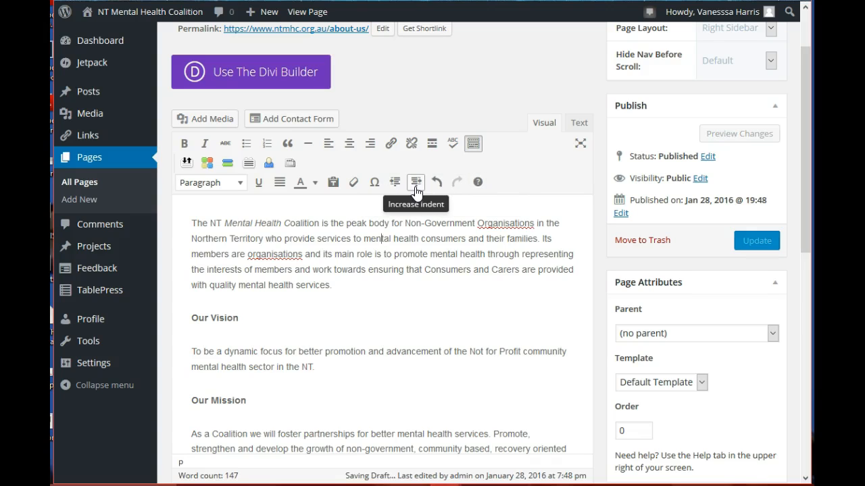
Examine the available paragraph styles, from Paragraph and Heading 1 to Preformatted, without applying one
{"action": "left_click", "coordinate": [242, 184]}
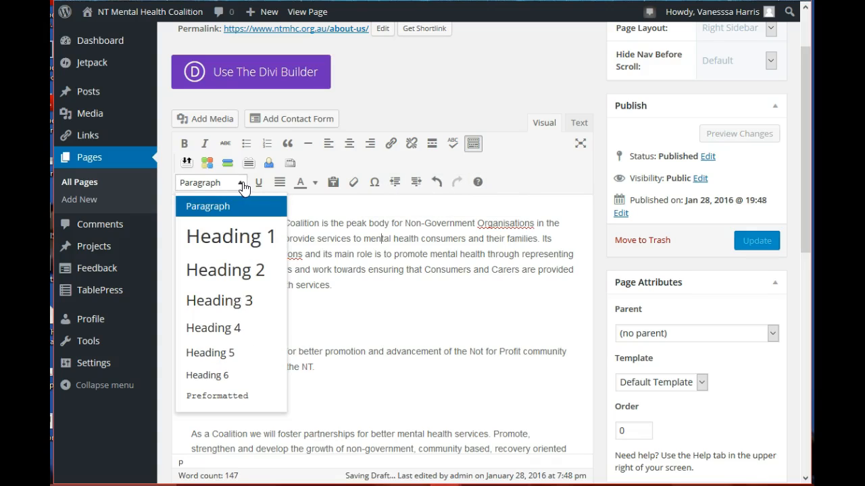
{"action": "left_click", "coordinate": [242, 185]}
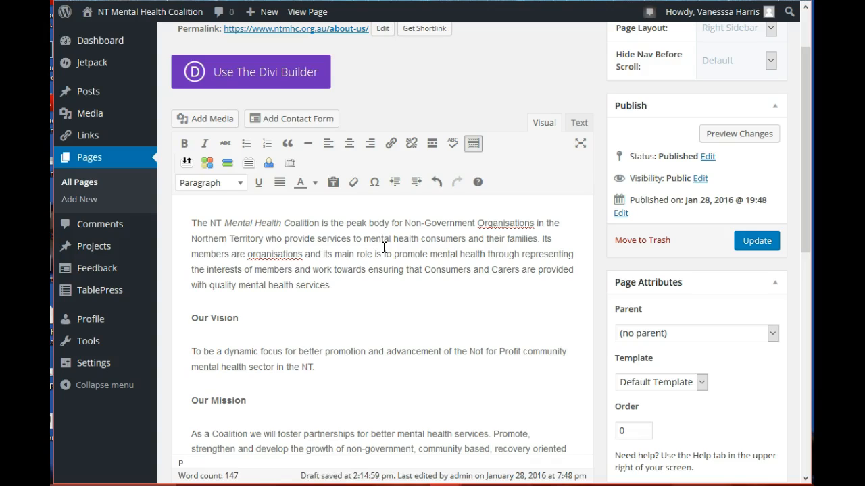
{"action": "left_click", "coordinate": [241, 183]}
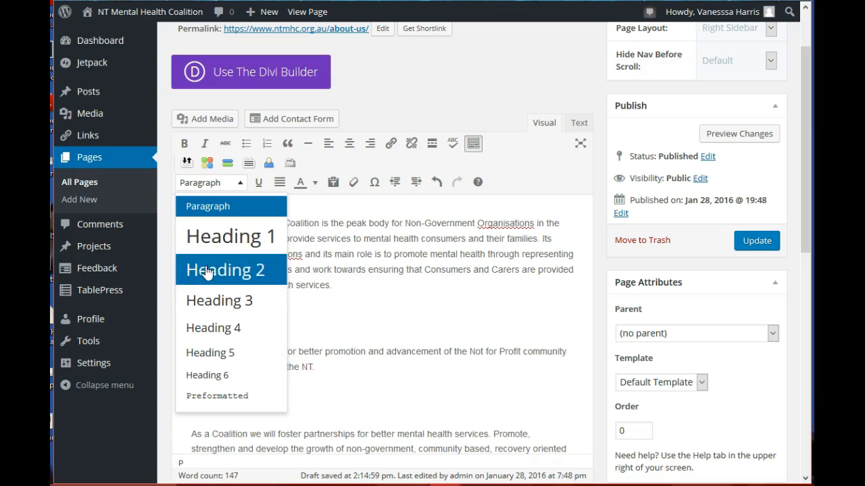
{"action": "left_click", "coordinate": [379, 261]}
{"action": "left_click_drag", "start_coordinate": [245, 228], "coordinate": [270, 229]}
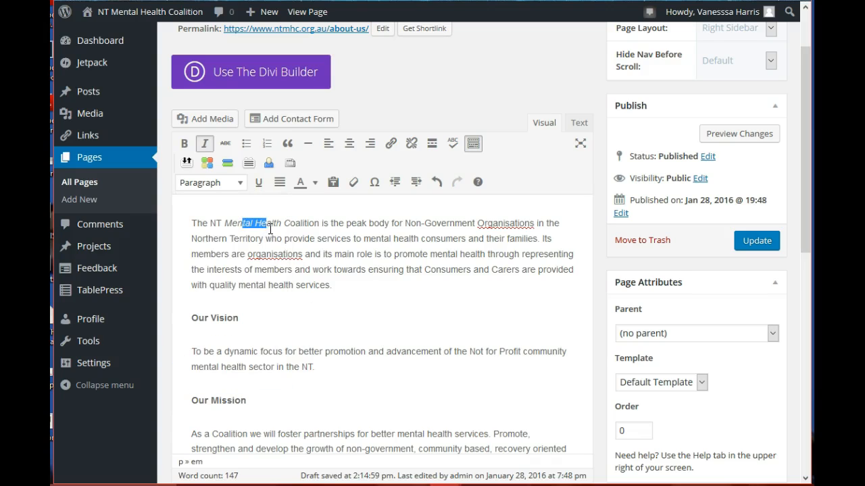
{"action": "left_click", "coordinate": [237, 183]}
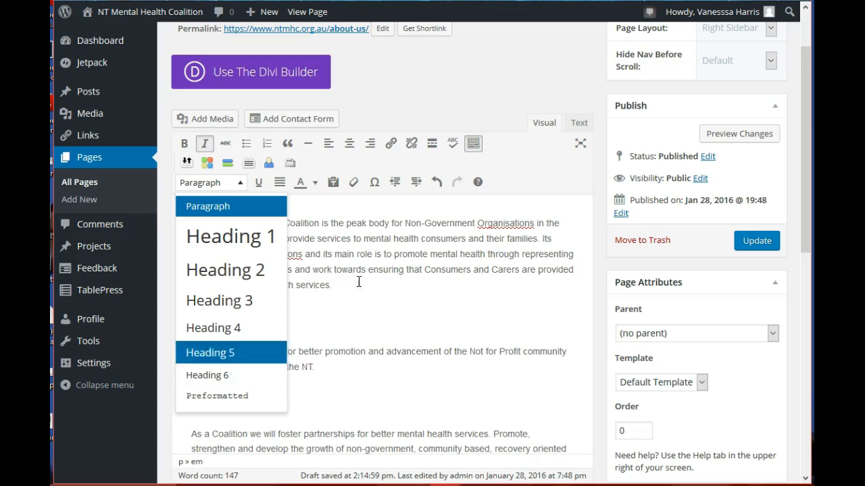
{"action": "left_click", "coordinate": [405, 257]}
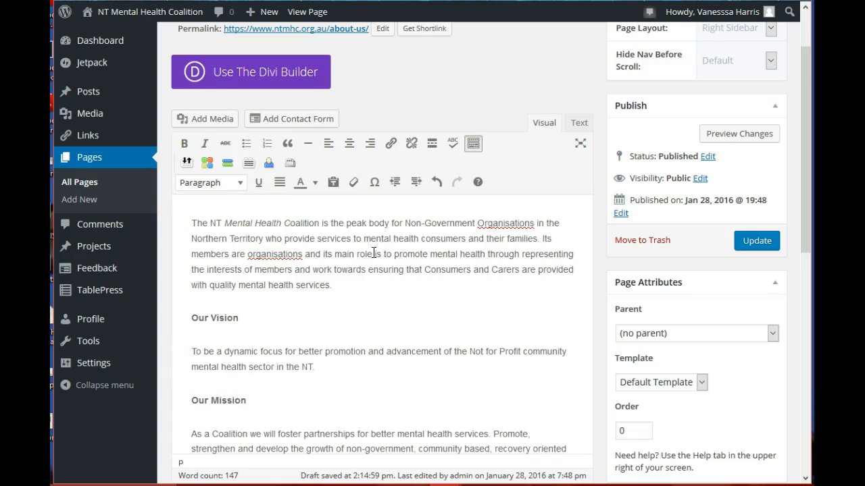
Undo the italic formatting applied to the opening paragraph
{"action": "left_click", "coordinate": [437, 182]}
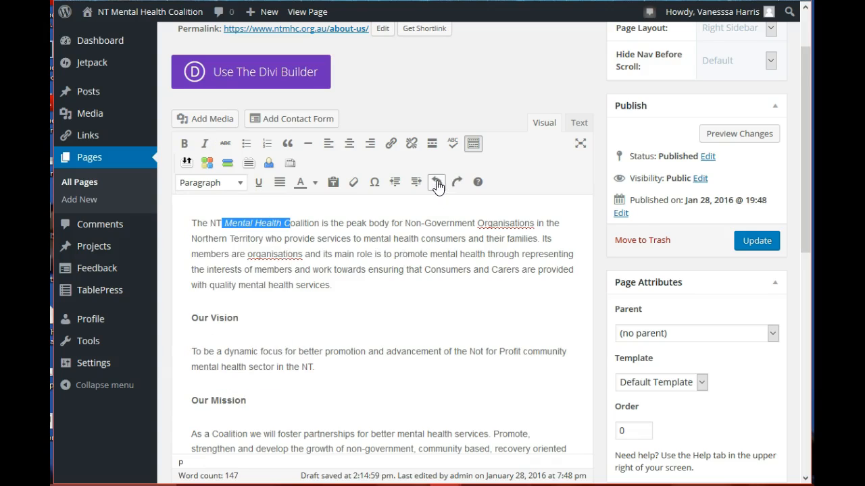
{"action": "left_click", "coordinate": [438, 183]}
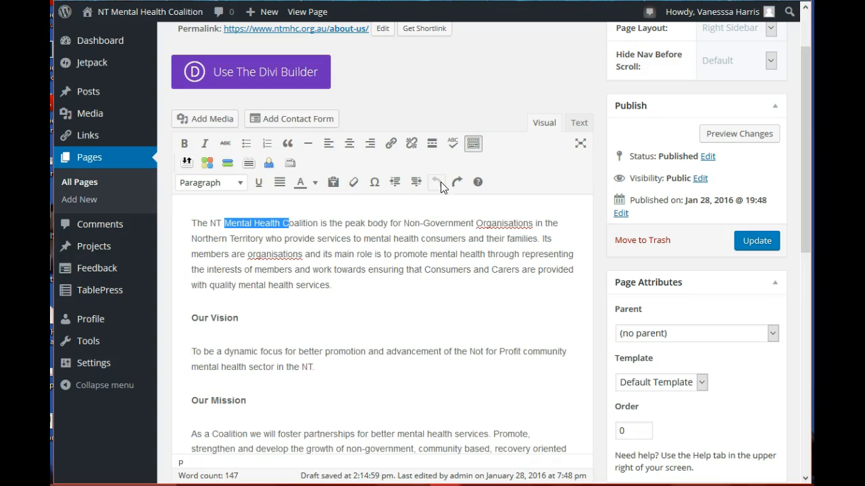
{"action": "left_click", "coordinate": [424, 254]}
Add several extra full stops after "quality mental health services" at the end of the opening paragraph and update the page
{"action": "scroll", "coordinate": [475, 288], "scroll_direction": "down", "scroll_amount": 3}
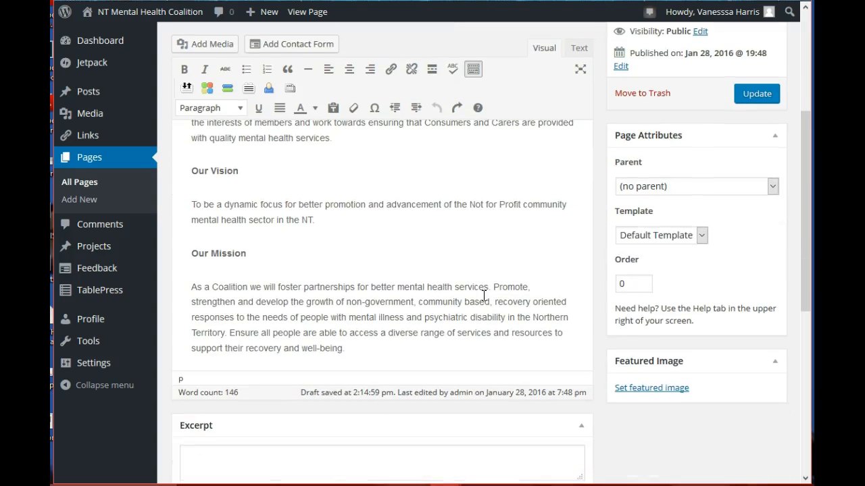
{"action": "scroll", "coordinate": [485, 296], "scroll_direction": "up", "scroll_amount": 3}
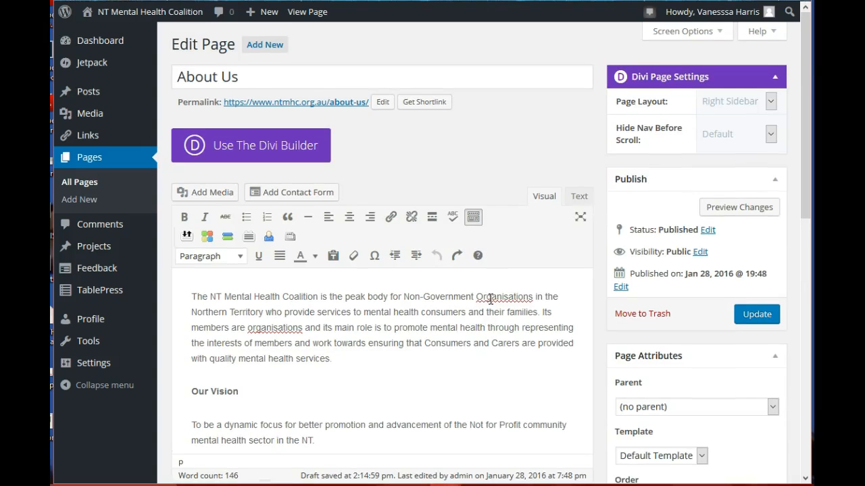
{"action": "scroll", "coordinate": [490, 299], "scroll_direction": "down", "scroll_amount": 1}
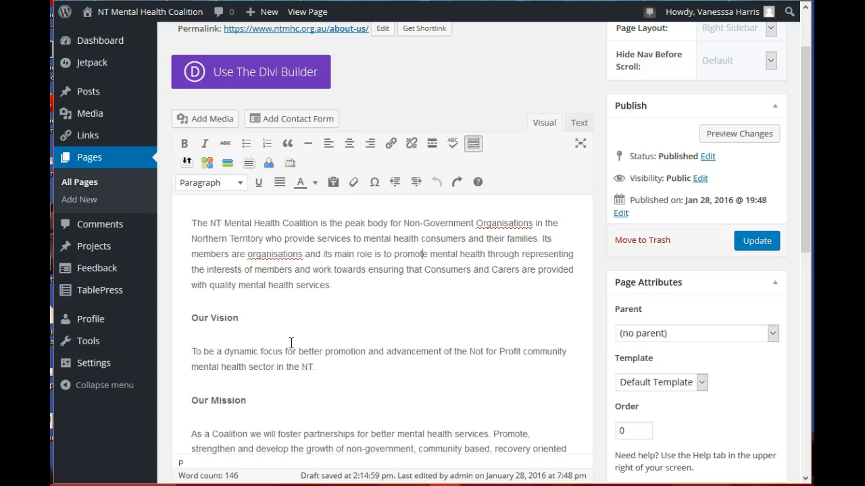
{"action": "left_click", "coordinate": [350, 291]}
{"action": "type", "text": ".."}
{"action": "scroll", "coordinate": [427, 312], "scroll_direction": "up", "scroll_amount": 2}
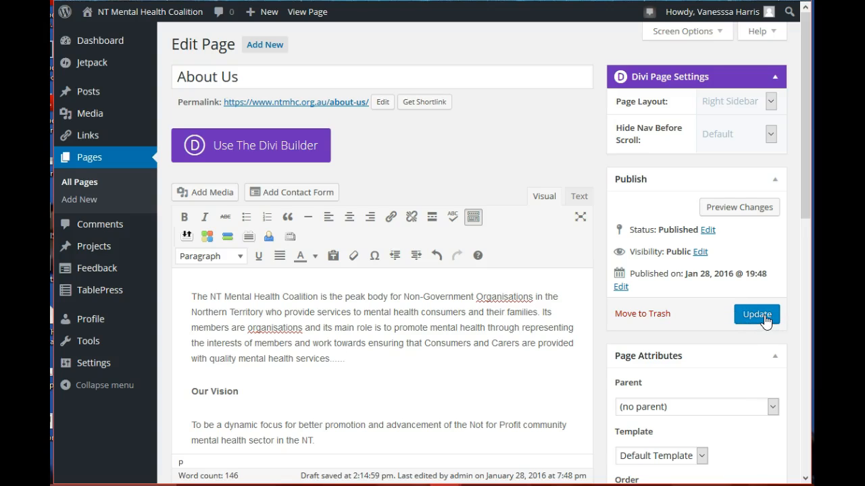
{"action": "left_click", "coordinate": [757, 315]}
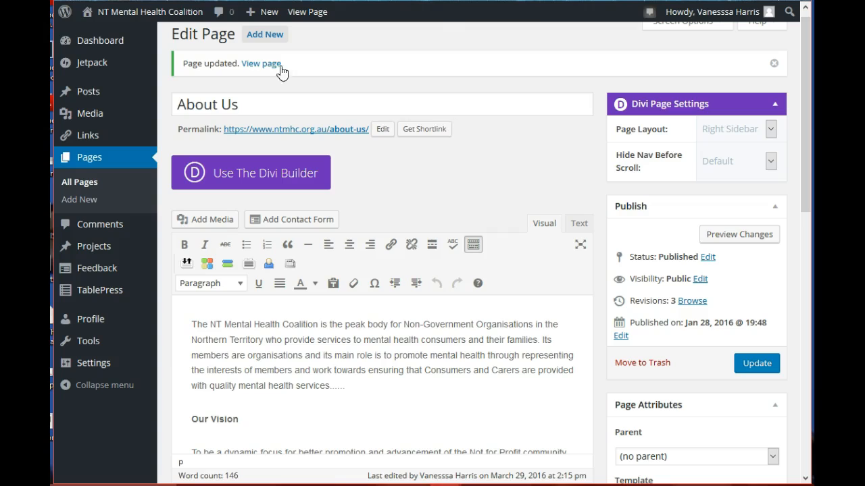
View the published About Us page and check the added full stops at the end of its opening paragraph
{"action": "left_click", "coordinate": [316, 13]}
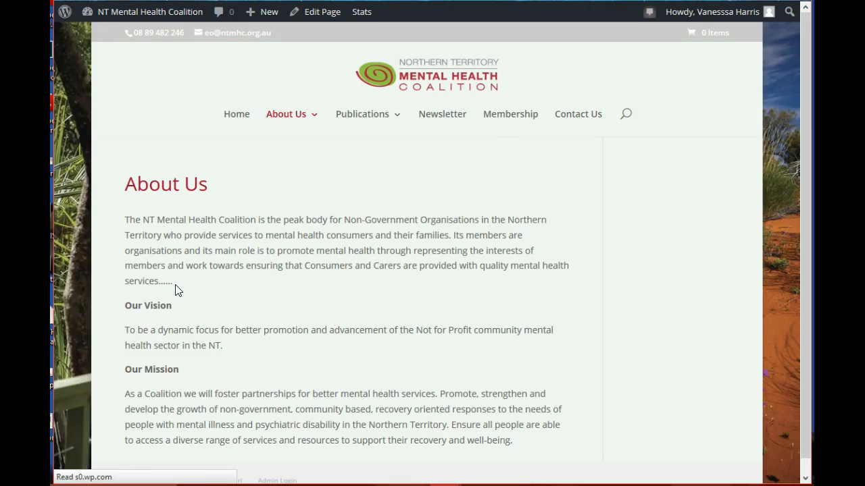
{"action": "mouse_move", "coordinate": [173, 283]}
{"action": "left_mouse_down"}
{"action": "mouse_move", "coordinate": [142, 284]}
{"action": "mouse_move", "coordinate": [162, 287]}
{"action": "left_mouse_up"}
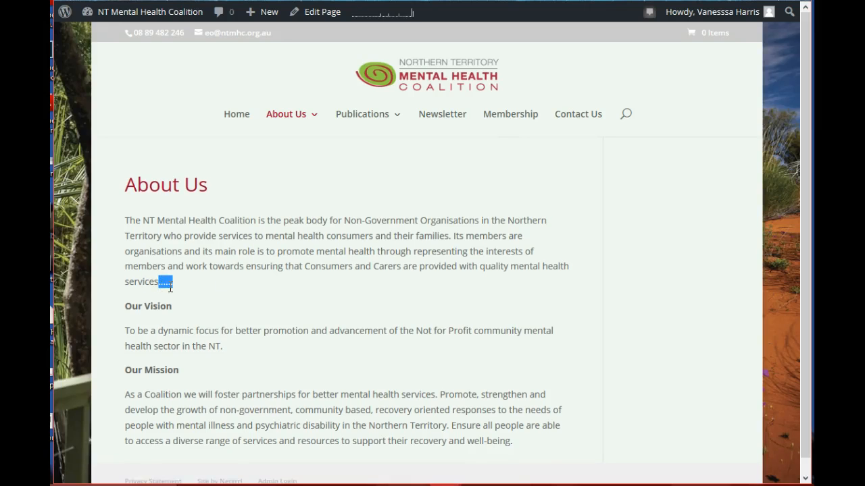
{"action": "left_click", "coordinate": [206, 285]}
{"action": "scroll", "coordinate": [464, 302], "scroll_direction": "down", "scroll_amount": 1}
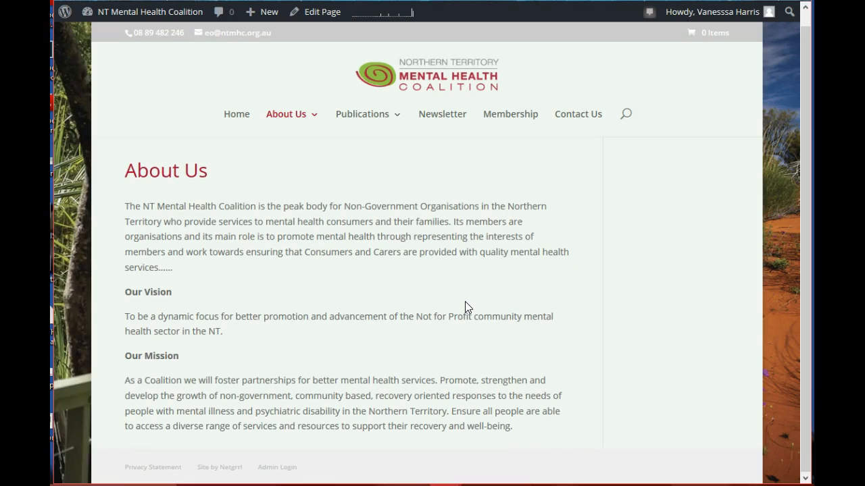
{"action": "scroll", "coordinate": [465, 301], "scroll_direction": "up", "scroll_amount": 1}
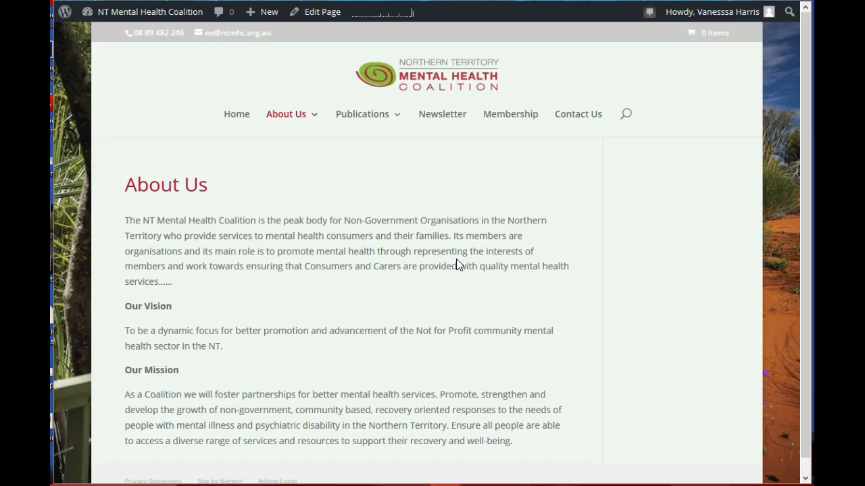
{"action": "scroll", "coordinate": [456, 260], "scroll_direction": "down", "scroll_amount": 1}
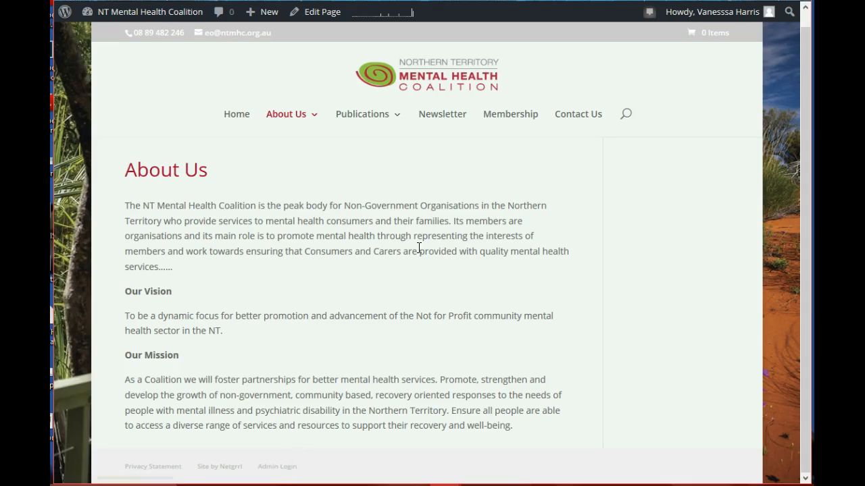
Remove the extra full stops after "quality mental health services" in the About Us page editor, leaving one, and update the page
{"action": "mouse_move", "coordinate": [131, 17]}
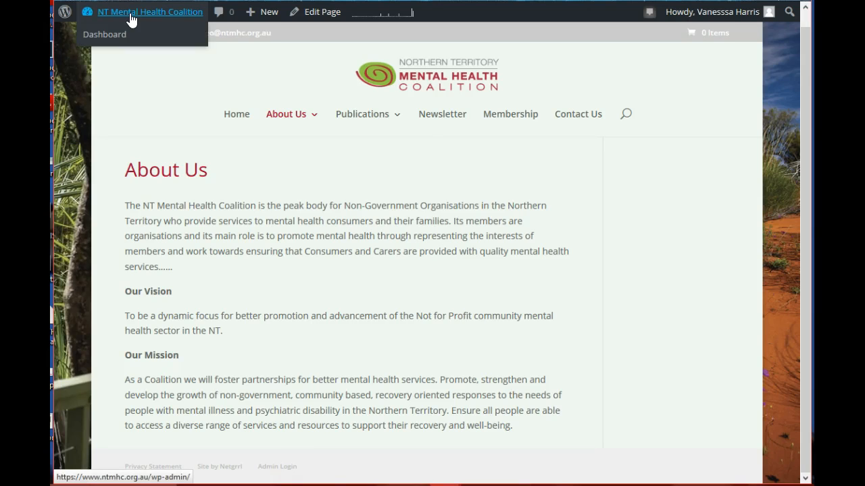
{"action": "mouse_move", "coordinate": [301, 126]}
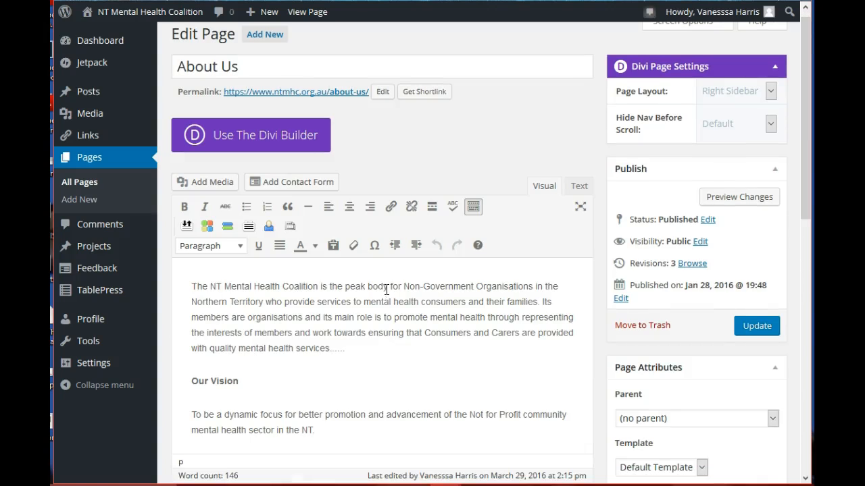
{"action": "scroll", "coordinate": [376, 290], "scroll_direction": "down", "scroll_amount": 1}
{"action": "left_click", "coordinate": [350, 276]}
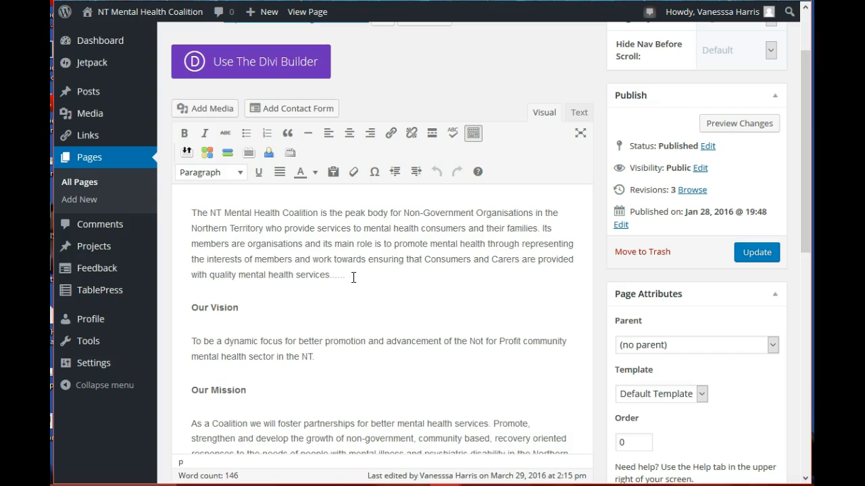
{"action": "key", "text": "BackSpace"}
{"action": "key", "text": "BackSpace"}
{"action": "key", "text": "BackSpace"}
{"action": "key", "text": "BackSpace"}
{"action": "key", "text": "BackSpace"}
{"action": "left_click", "coordinate": [750, 255]}
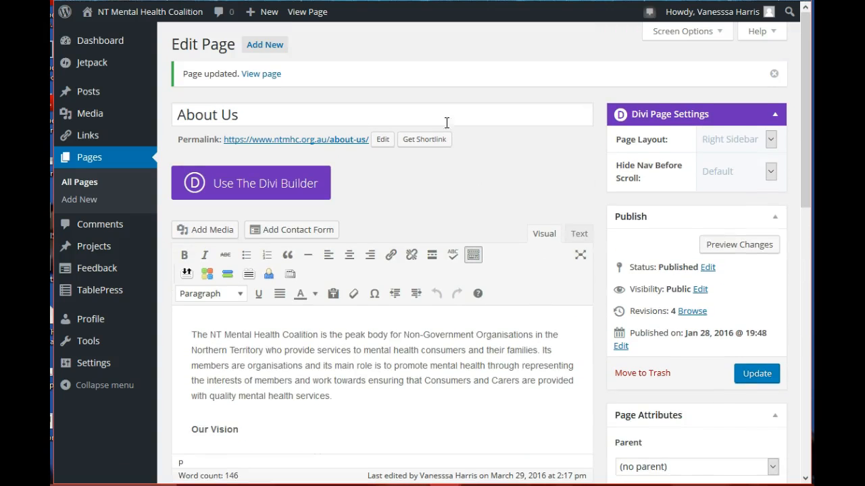
View the published About Us page and check the end of its opening paragraph and the text below
{"action": "left_click", "coordinate": [323, 18]}
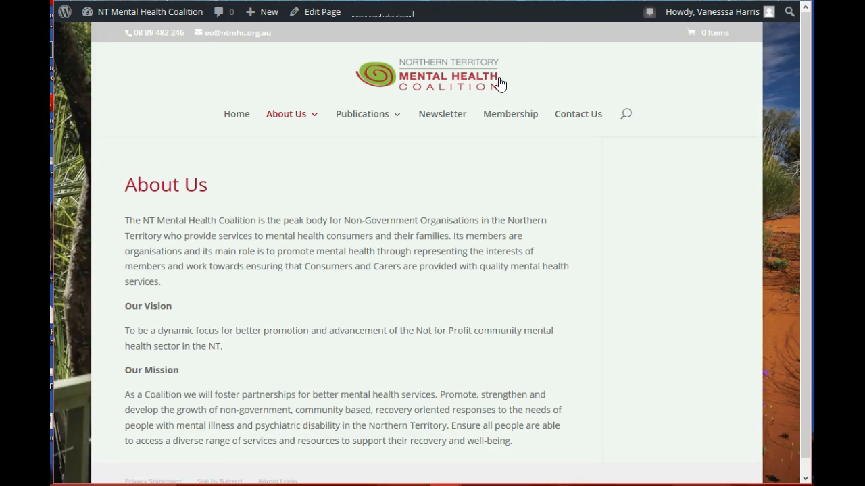
{"action": "left_click_drag", "start_coordinate": [168, 292], "coordinate": [153, 282]}
{"action": "left_click_drag", "start_coordinate": [132, 221], "coordinate": [235, 357]}
{"action": "left_click", "coordinate": [292, 358]}
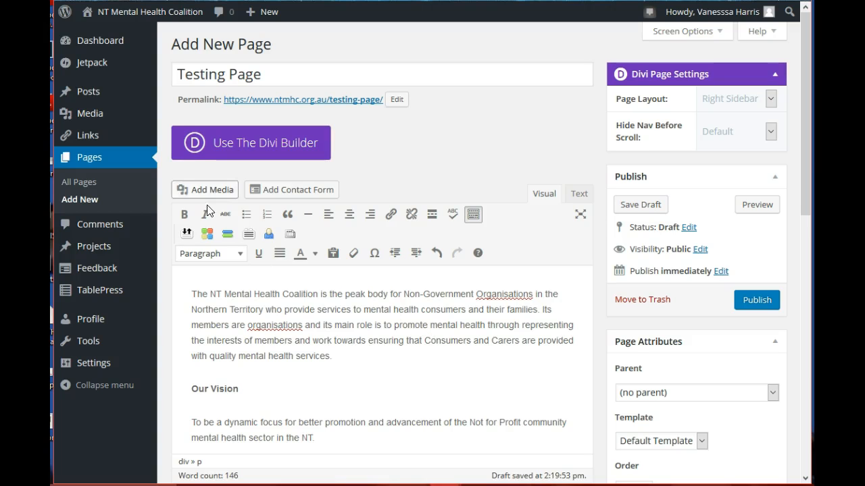
Review the title and body text of the new Testing Page draft
{"action": "scroll", "coordinate": [475, 393], "scroll_direction": "down", "scroll_amount": 1}
{"action": "scroll", "coordinate": [481, 401], "scroll_direction": "up", "scroll_amount": 1}
{"action": "left_click_drag", "start_coordinate": [267, 75], "coordinate": [174, 74]}
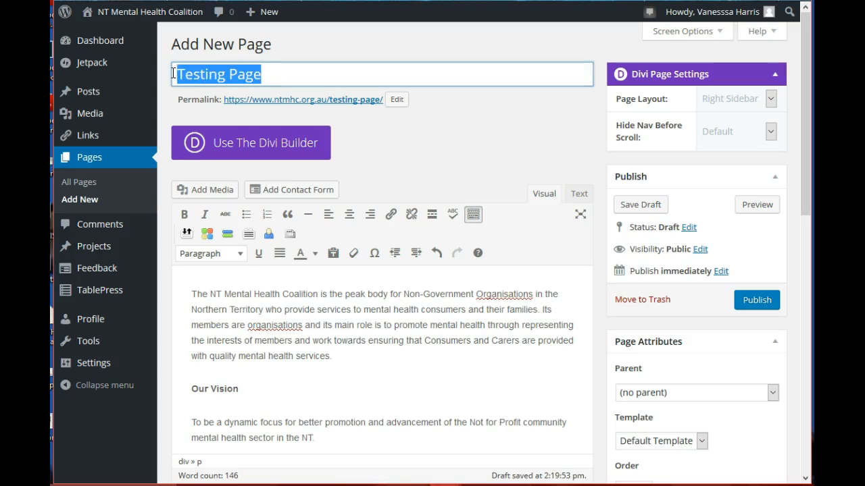
{"action": "left_click", "coordinate": [284, 75]}
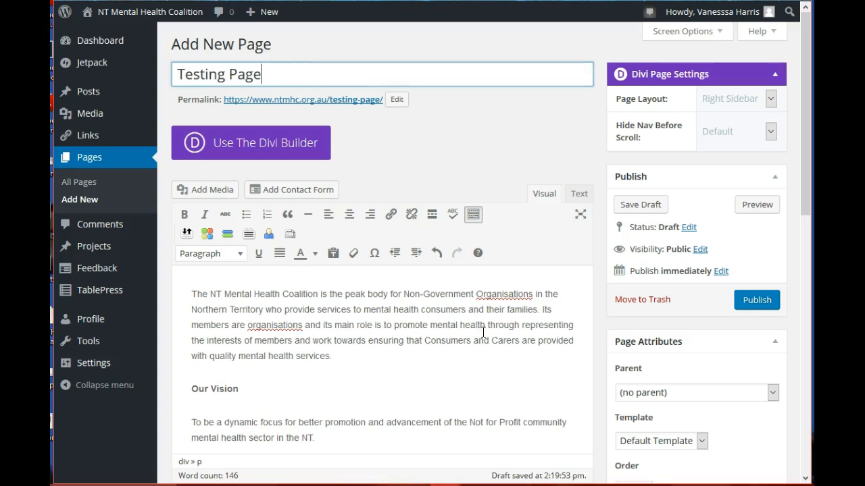
{"action": "scroll", "coordinate": [485, 336], "scroll_direction": "down", "scroll_amount": 1}
{"action": "scroll", "coordinate": [485, 335], "scroll_direction": "up", "scroll_amount": 1}
{"action": "left_click", "coordinate": [442, 356]}
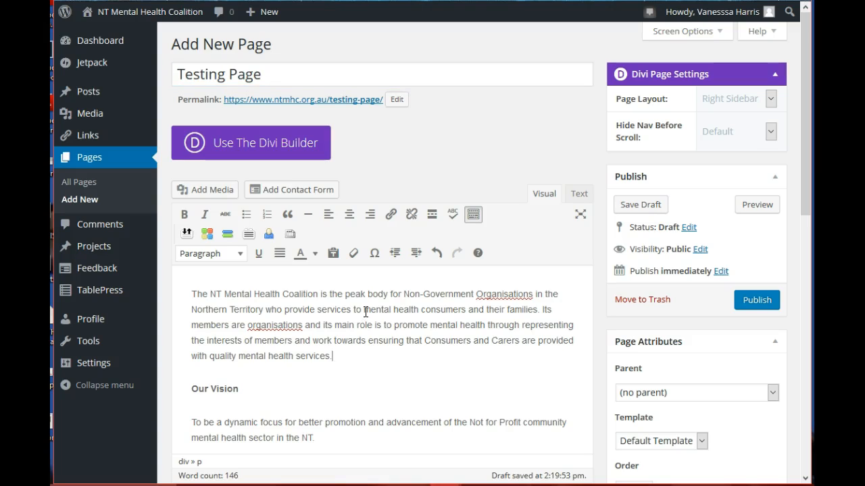
{"action": "left_click_drag", "start_coordinate": [363, 312], "coordinate": [466, 312]}
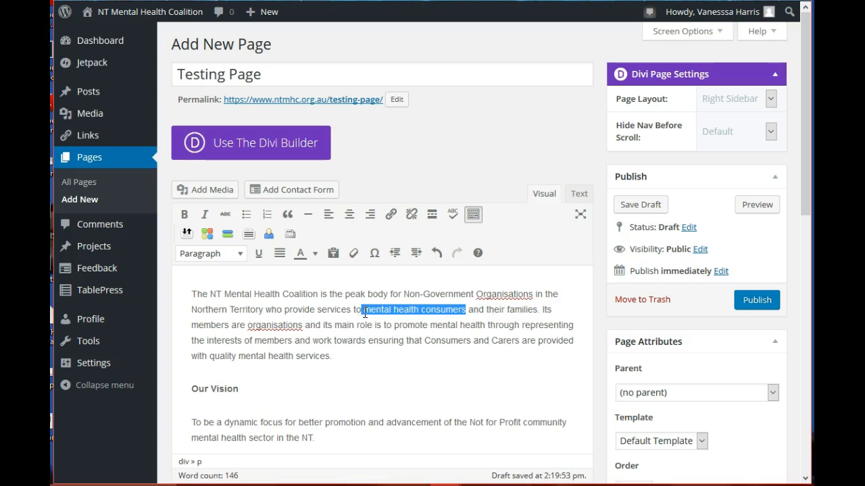
{"action": "left_click", "coordinate": [392, 216]}
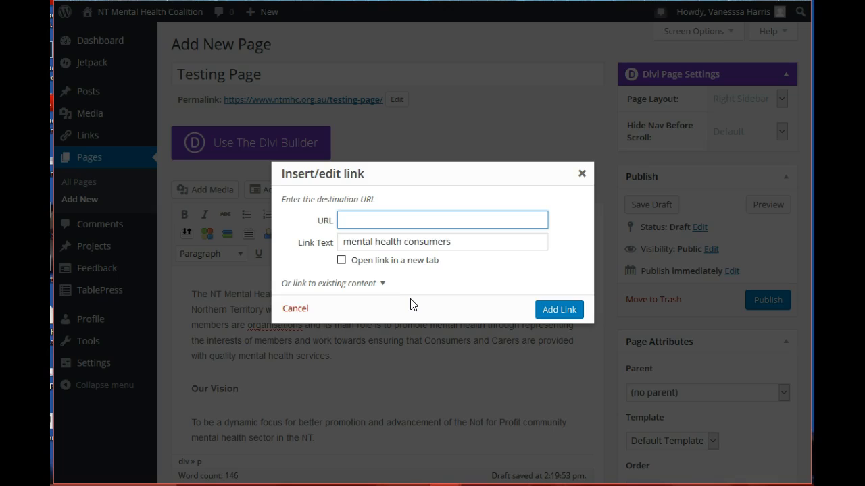
{"action": "type", "text": "htt"}
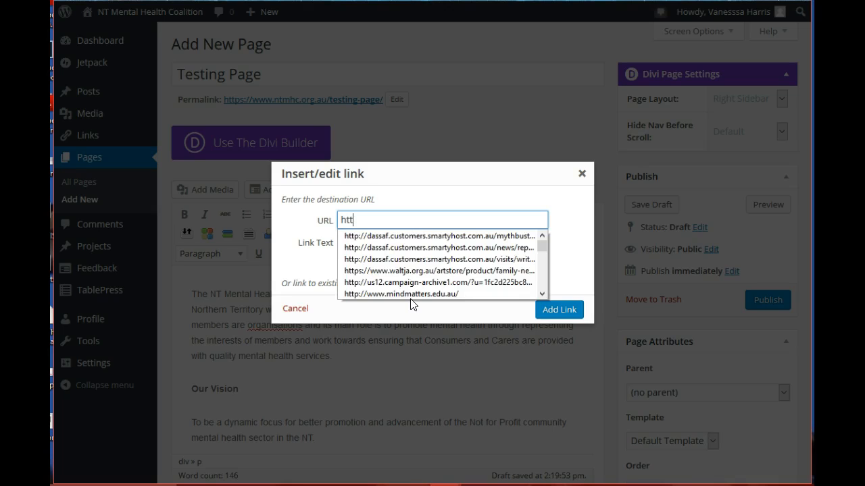
{"action": "type", "text": "p:/"}
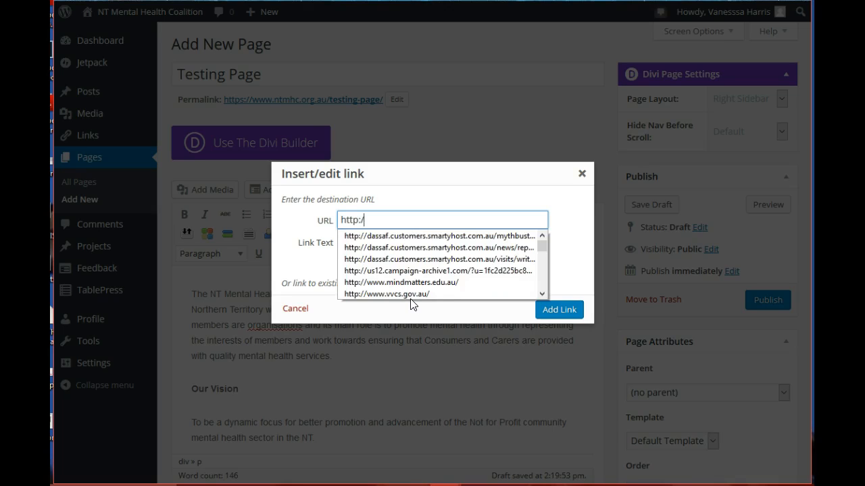
{"action": "type", "text": "/www."}
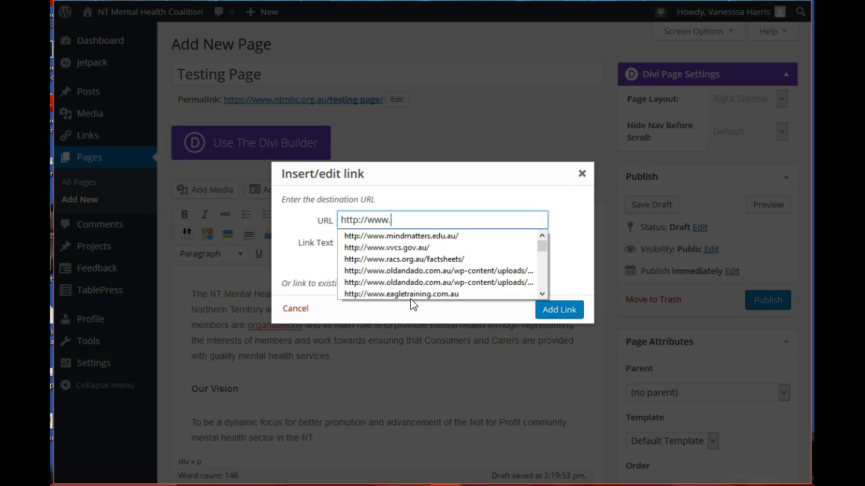
{"action": "type", "text": "n"}
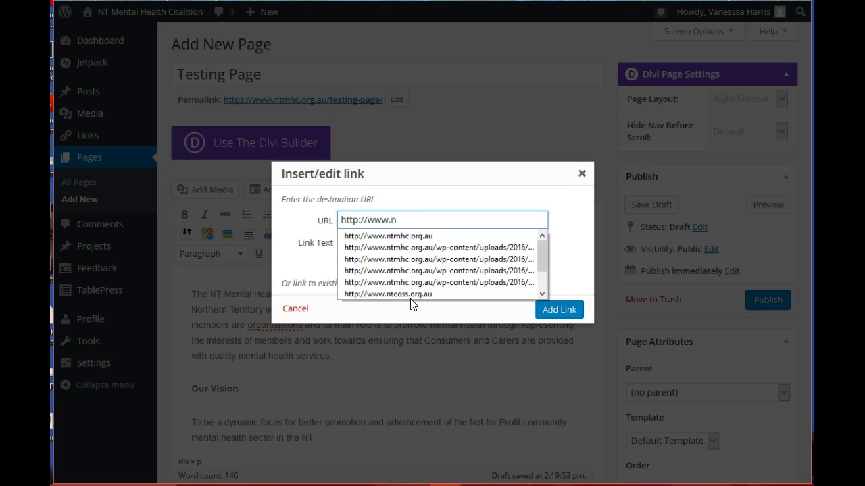
{"action": "type", "text": "etgrrl.com.au"}
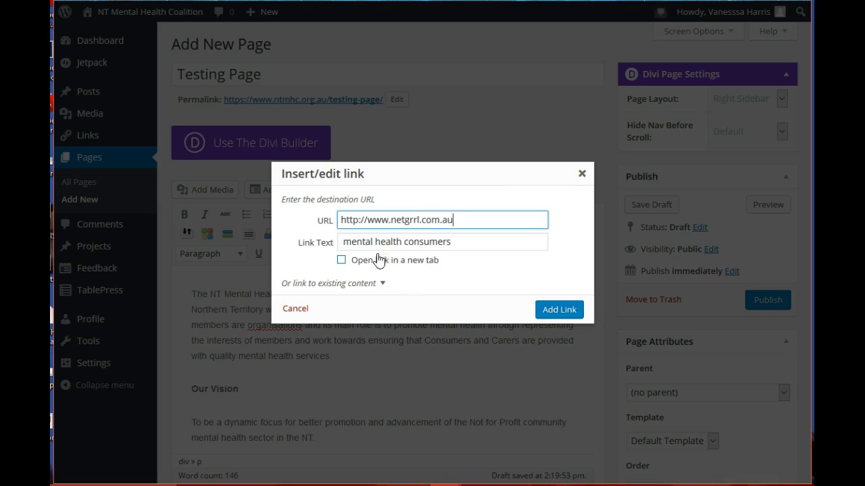
Extend the link text to read "click here to go to mental health consumers"
{"action": "left_click", "coordinate": [343, 244]}
{"action": "type", "text": "clikck"}
{"action": "key", "text": "BackSpace"}
{"action": "key", "text": "BackSpace"}
{"action": "key", "text": "BackSpace"}
{"action": "type", "text": "ck here to go to"}
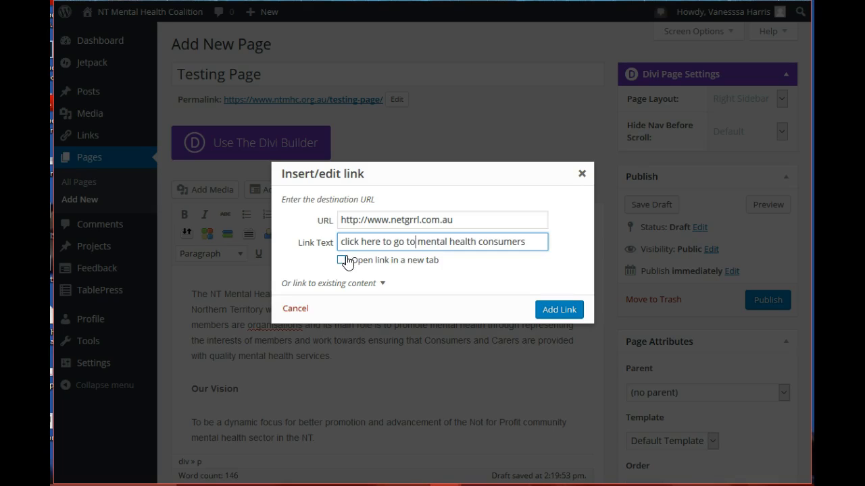
Set the link to open in a new tab and add it to the paragraph
{"action": "left_click", "coordinate": [341, 262]}
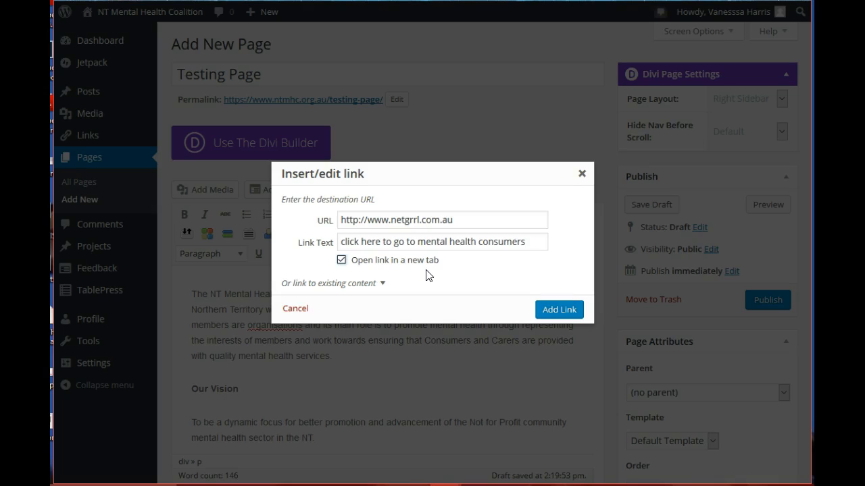
{"action": "left_click", "coordinate": [341, 262]}
{"action": "left_click", "coordinate": [342, 261]}
{"action": "left_click", "coordinate": [567, 314]}
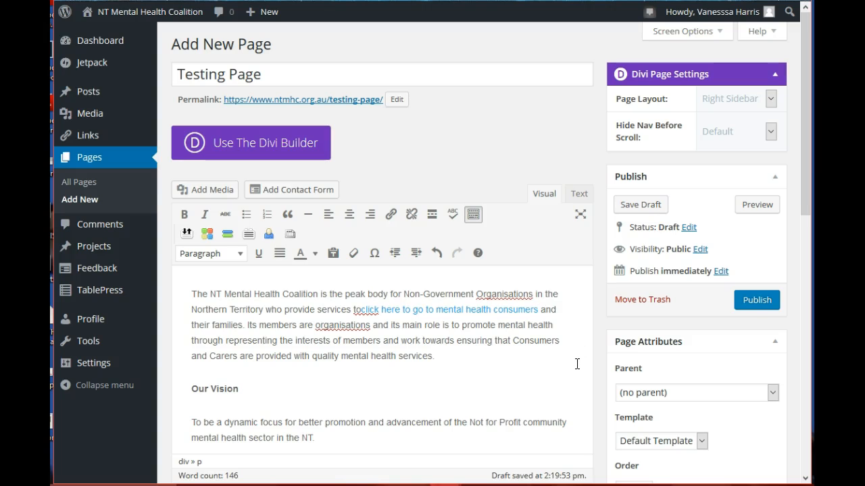
Test the new link by opening netgrrl.com.au from the editor, and close the opened site to return to the draft
{"action": "left_click", "coordinate": [451, 311]}
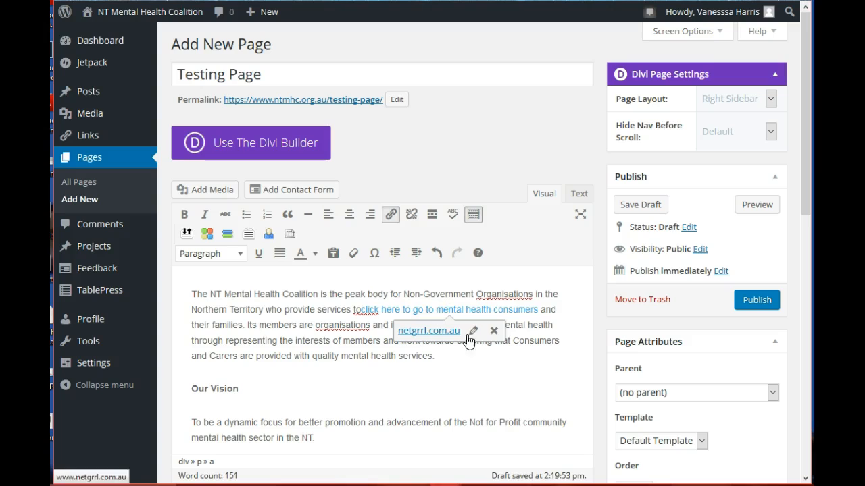
{"action": "left_click", "coordinate": [420, 332]}
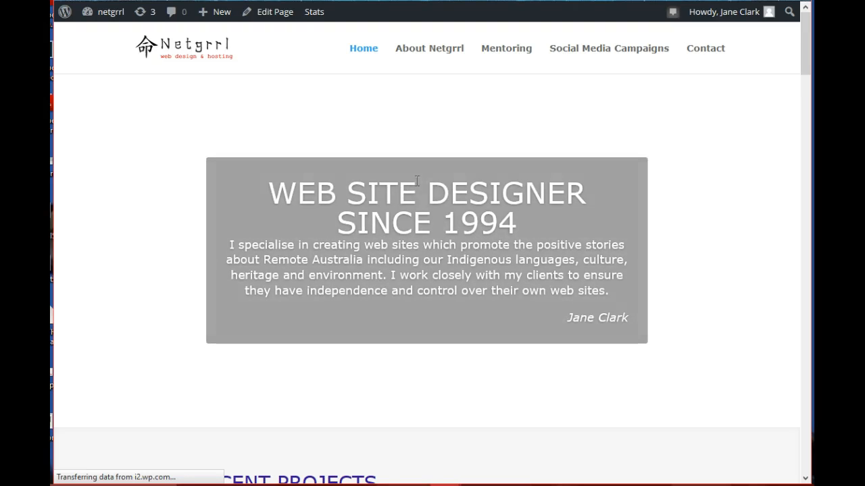
{"action": "key", "text": "ctrl+w"}
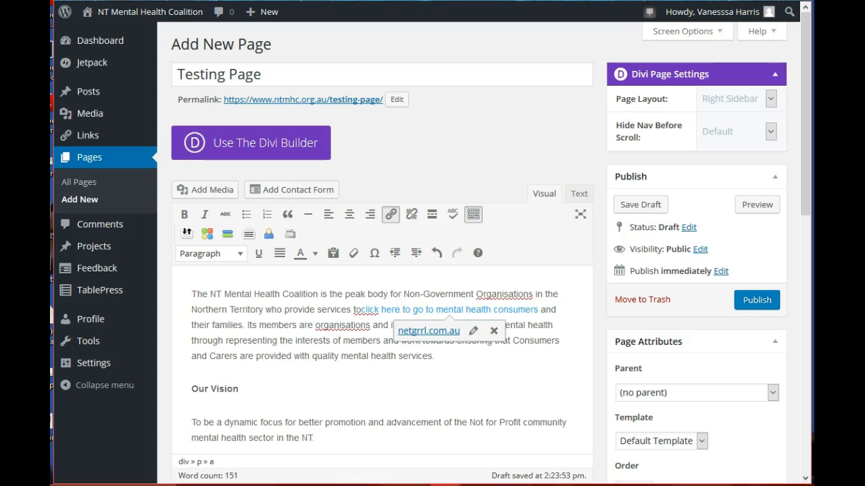
Publish the Testing Page and return to its body text
{"action": "left_click", "coordinate": [445, 380]}
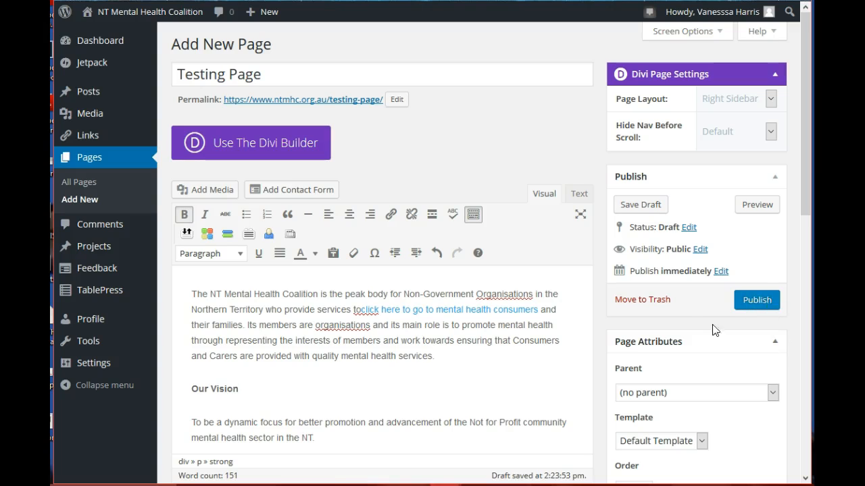
{"action": "left_click", "coordinate": [764, 310]}
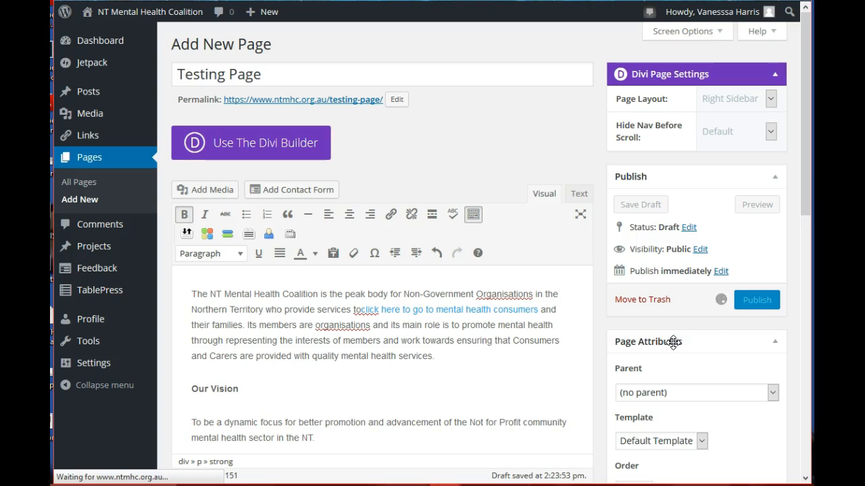
{"action": "left_click", "coordinate": [394, 216]}
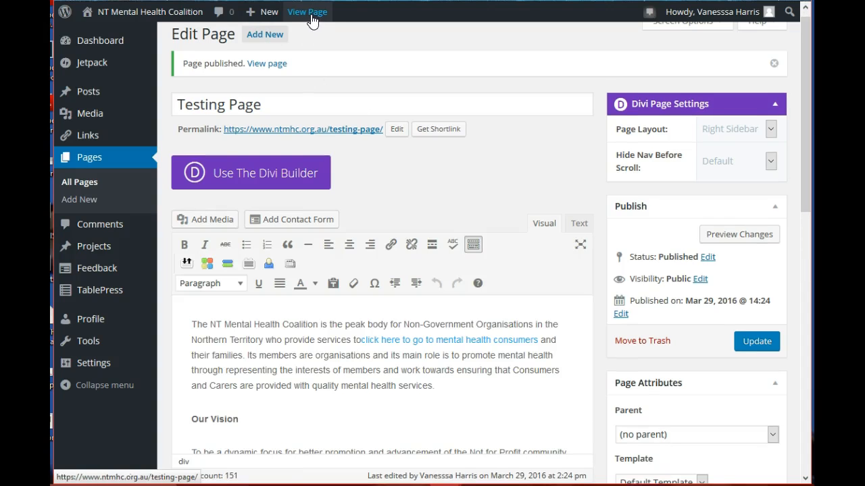
{"action": "left_click", "coordinate": [490, 387]}
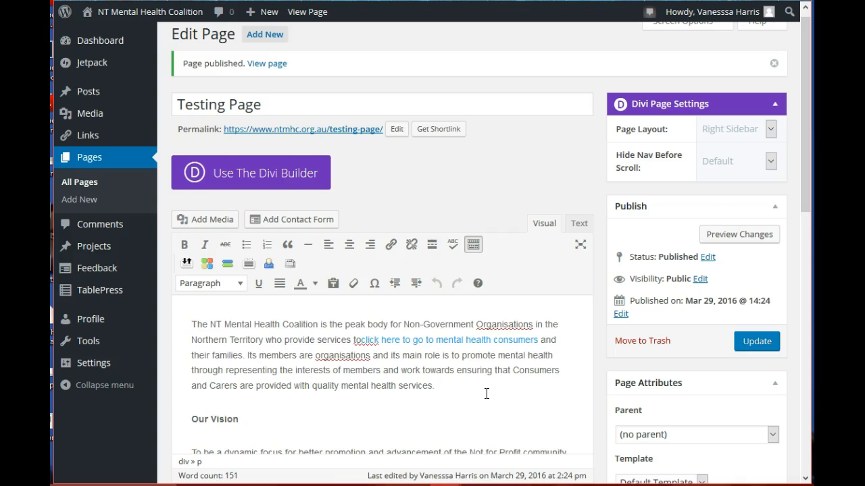
Link the word "members" in the opening paragraph to the site's existing Contact Us page, finding it by searching for "contact"
{"action": "scroll", "coordinate": [486, 391], "scroll_direction": "down", "scroll_amount": 2}
{"action": "scroll", "coordinate": [449, 373], "scroll_direction": "up", "scroll_amount": 2}
{"action": "left_click_drag", "start_coordinate": [261, 355], "coordinate": [296, 354]}
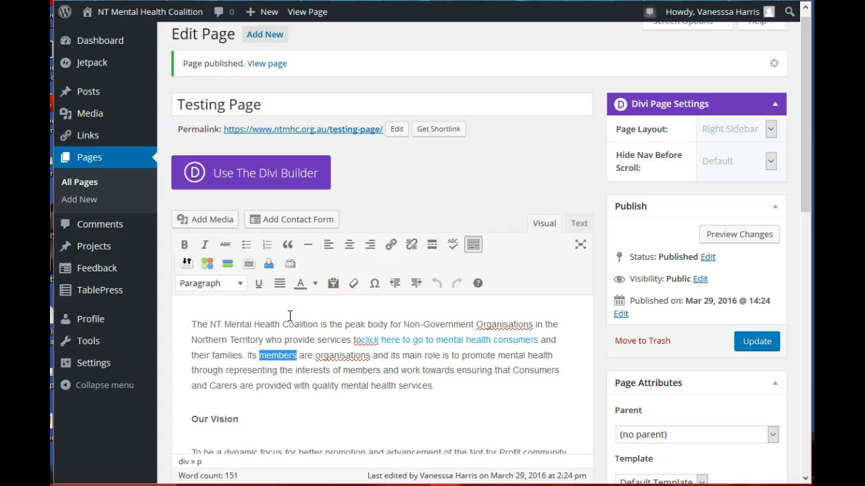
{"action": "left_click", "coordinate": [391, 246]}
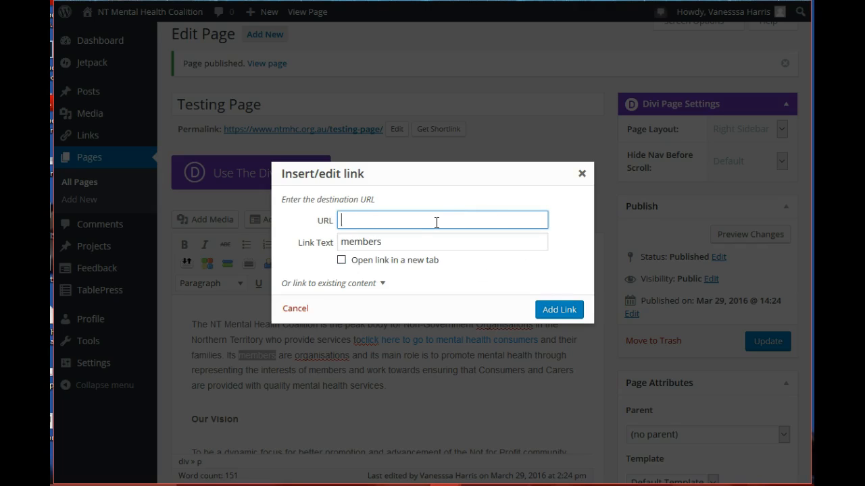
{"action": "left_click", "coordinate": [307, 286]}
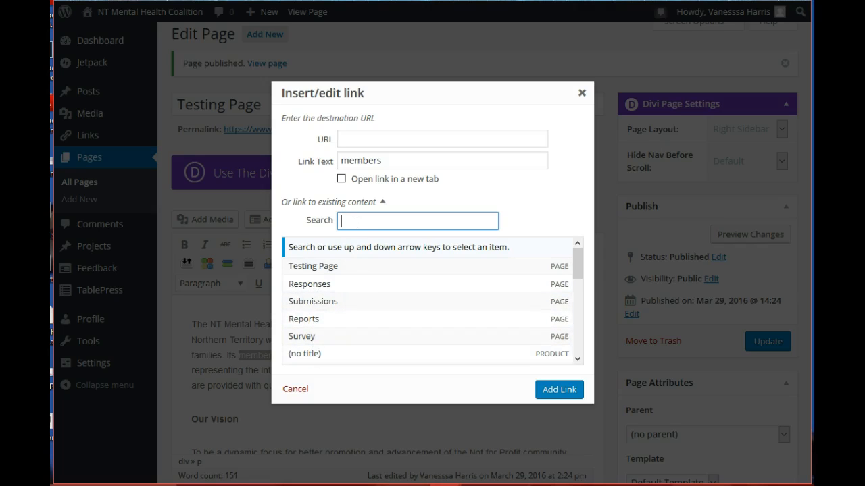
{"action": "type", "text": "cob"}
{"action": "key", "text": "BackSpace"}
{"action": "type", "text": "ntace"}
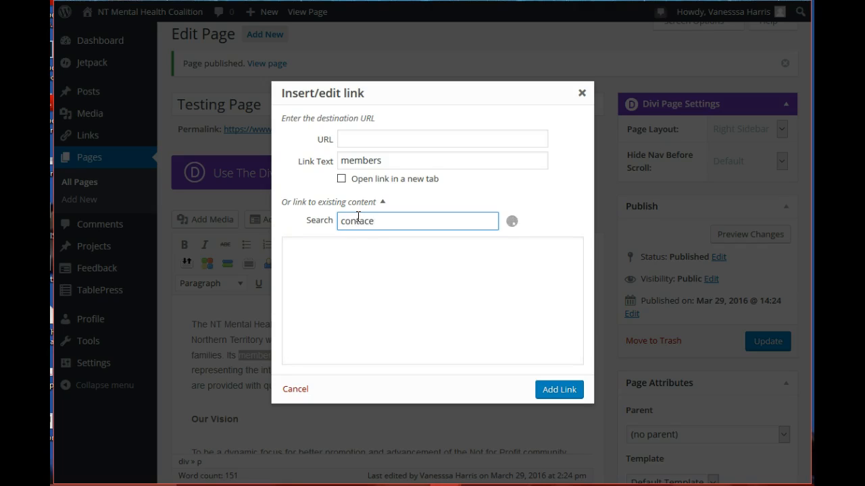
{"action": "key", "text": "BackSpace"}
{"action": "type", "text": "tact"}
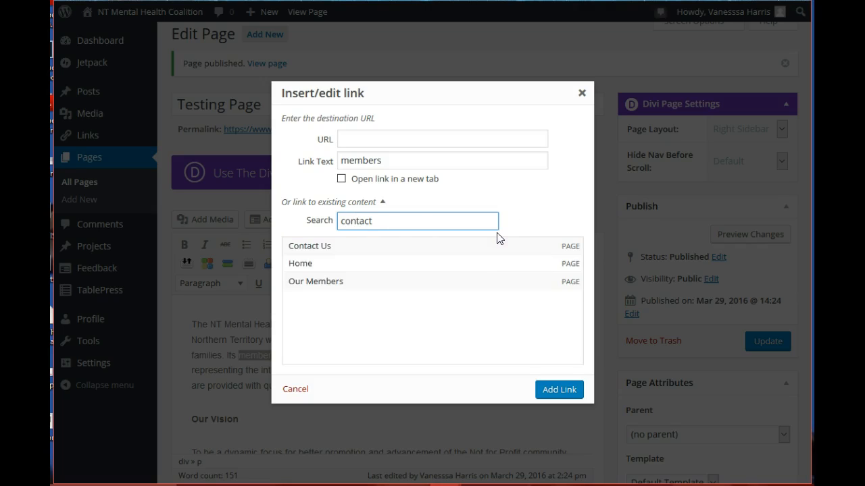
{"action": "left_click", "coordinate": [301, 252]}
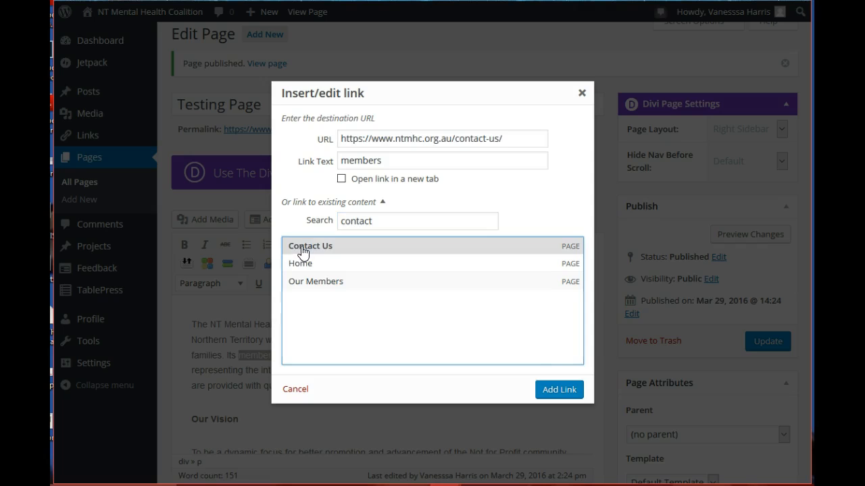
{"action": "left_click", "coordinate": [559, 390]}
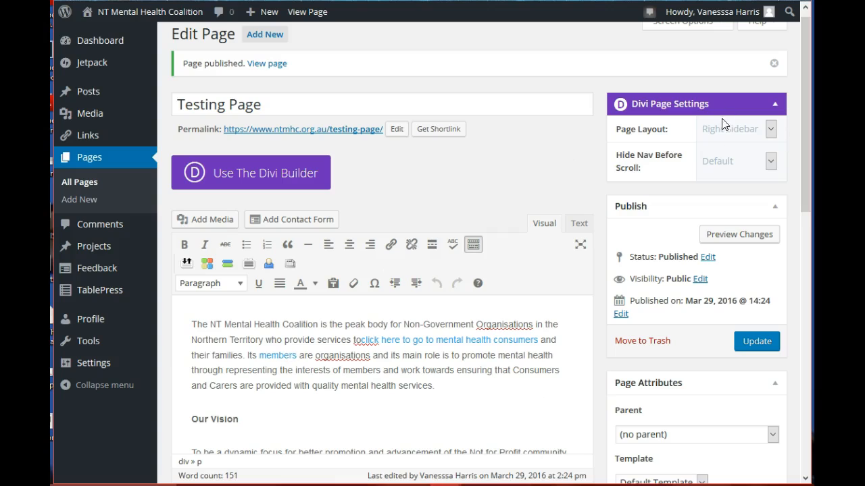
Preview the changed Testing Page and check its two links in the opening paragraph
{"action": "left_click", "coordinate": [738, 237]}
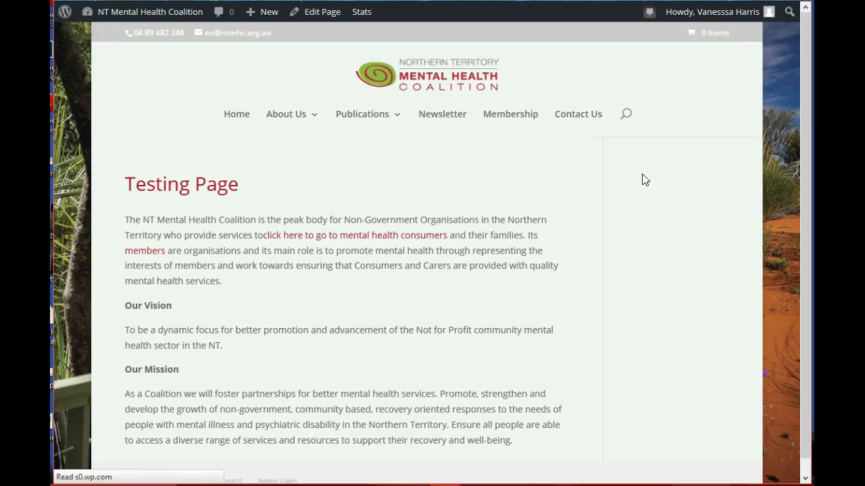
{"action": "scroll", "coordinate": [629, 236], "scroll_direction": "down", "scroll_amount": 1}
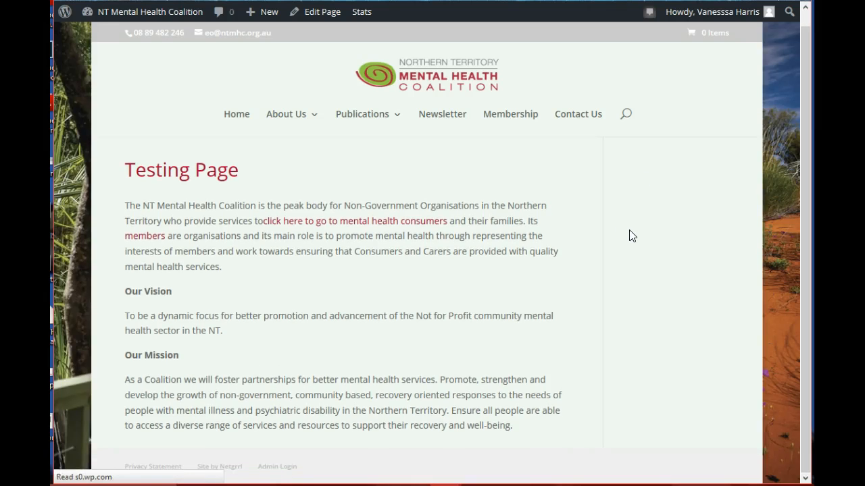
Test the "members" link on the previewed Testing Page, and return to the page's body text in the editor
{"action": "left_click", "coordinate": [144, 242]}
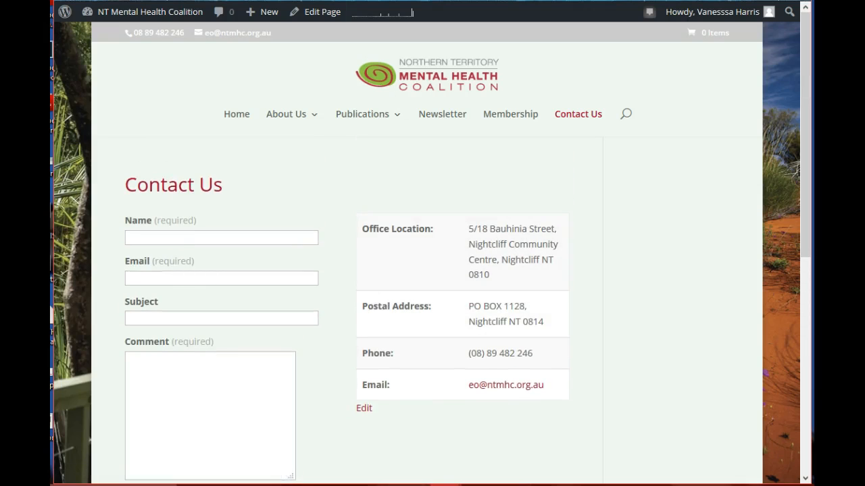
{"action": "left_click", "coordinate": [331, 1]}
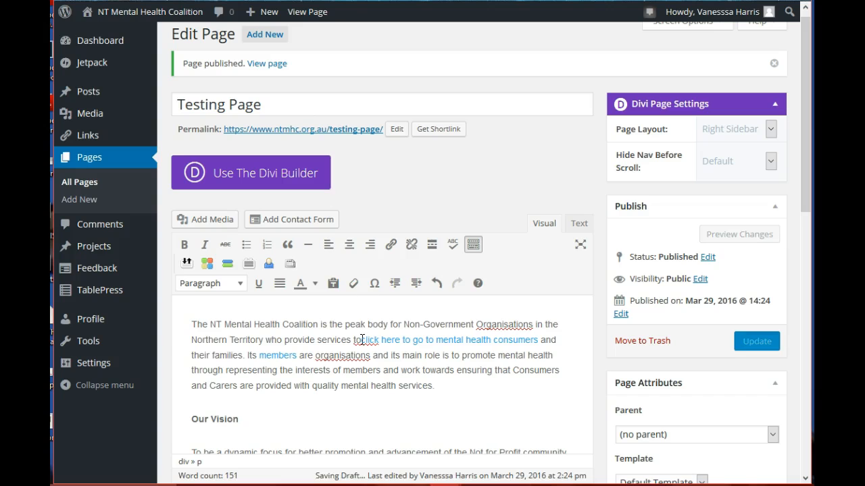
{"action": "left_click", "coordinate": [327, 343]}
{"action": "scroll", "coordinate": [333, 363], "scroll_direction": "down", "scroll_amount": 2}
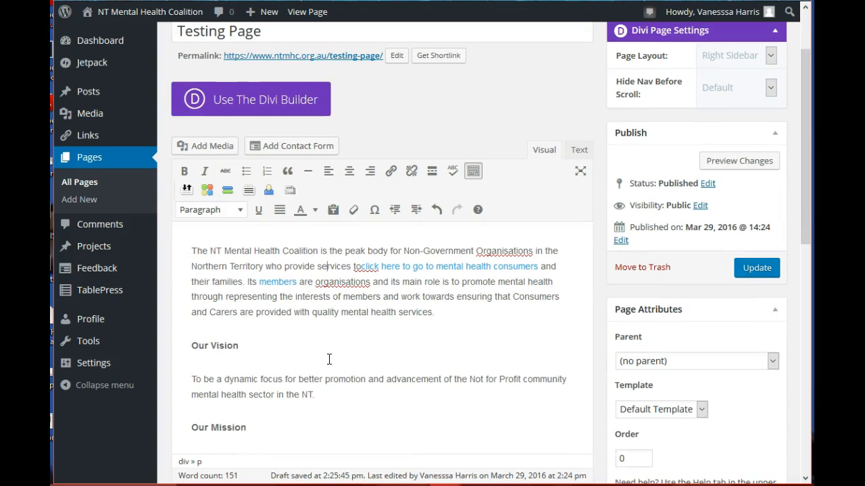
{"action": "scroll", "coordinate": [329, 358], "scroll_direction": "up", "scroll_amount": 2}
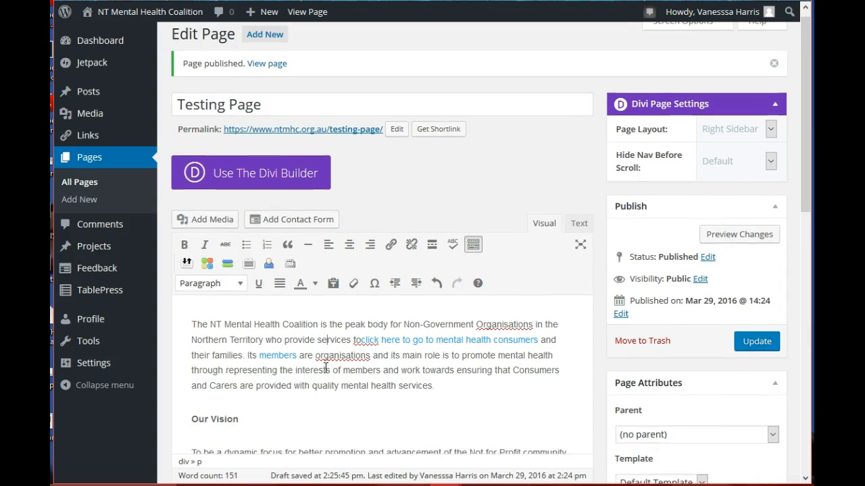
Examine the link settings of "click here to go to mental health consumers" and of "members" in the opening paragraph
{"action": "left_click", "coordinate": [464, 342]}
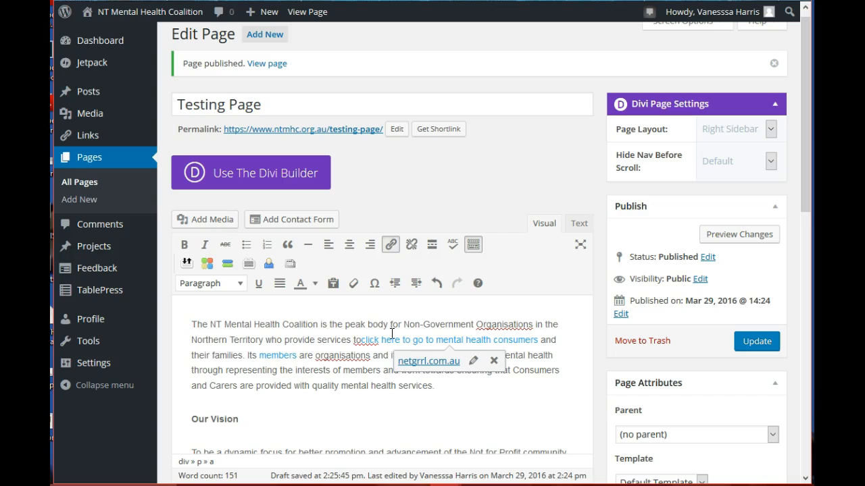
{"action": "left_click", "coordinate": [391, 245]}
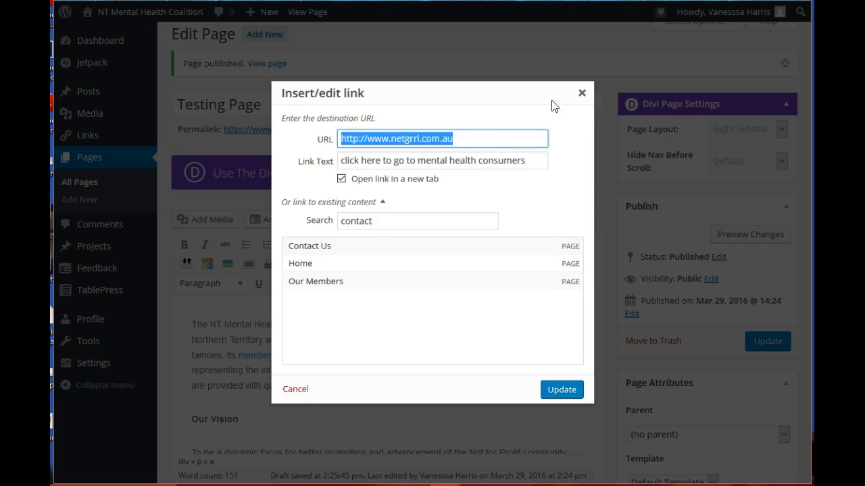
{"action": "left_click", "coordinate": [581, 93]}
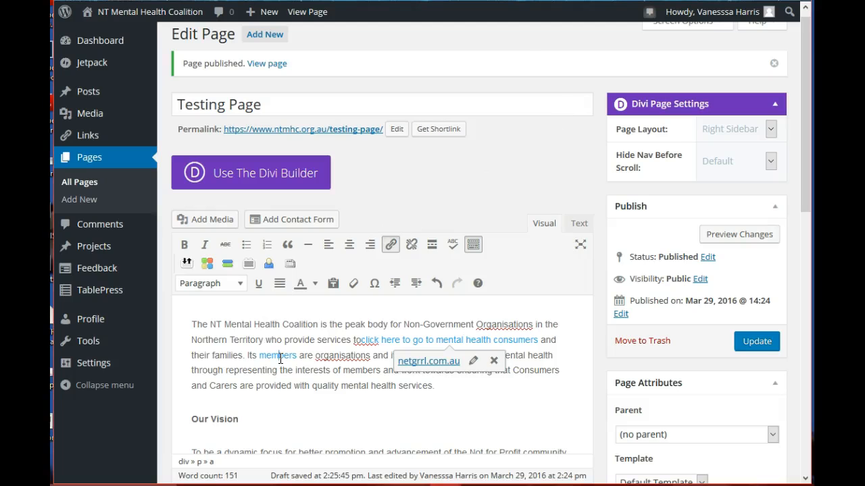
{"action": "left_click", "coordinate": [281, 359]}
{"action": "left_click", "coordinate": [392, 245]}
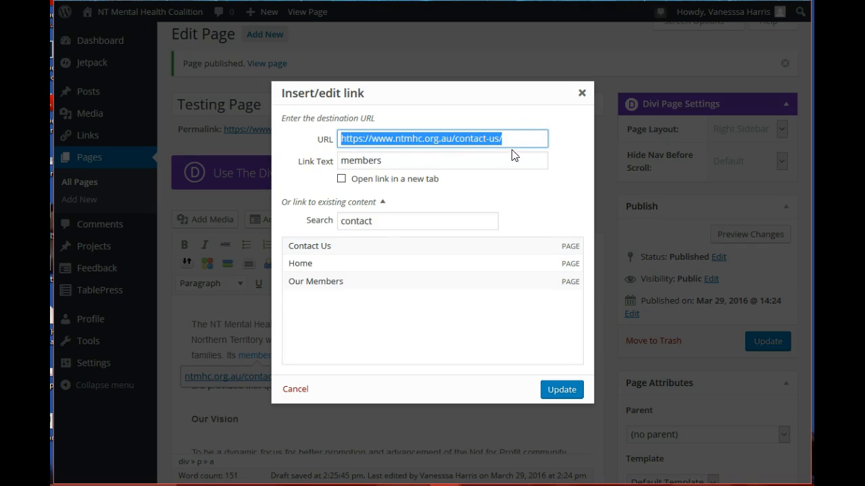
{"action": "left_click", "coordinate": [372, 225]}
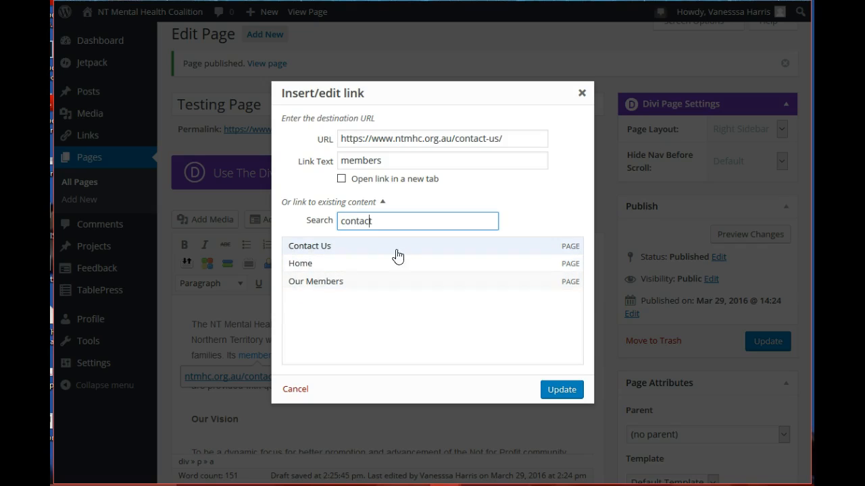
{"action": "left_click", "coordinate": [582, 93]}
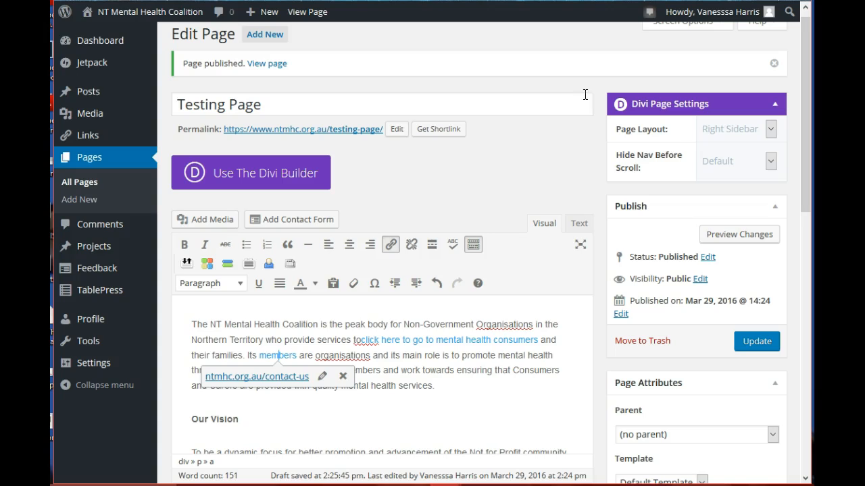
Add an empty line above the opening paragraph of the Testing Page
{"action": "left_click", "coordinate": [488, 392]}
{"action": "scroll", "coordinate": [534, 389], "scroll_direction": "down", "scroll_amount": 2}
{"action": "scroll", "coordinate": [521, 382], "scroll_direction": "up", "scroll_amount": 3}
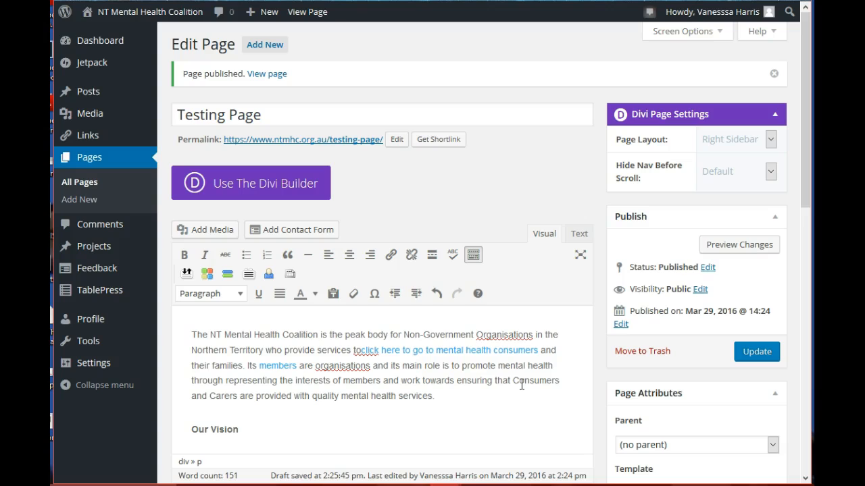
{"action": "left_click", "coordinate": [190, 335]}
{"action": "key", "text": "Return"}
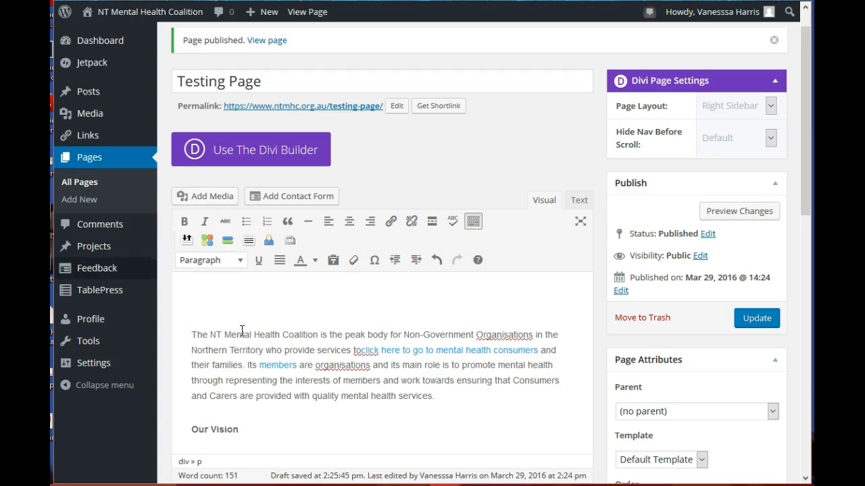
Start a media file upload for the page and browse from the 2016 library through 2016 Websites and NT Mental Health Coalition to tourismnt img
{"action": "left_click", "coordinate": [208, 202]}
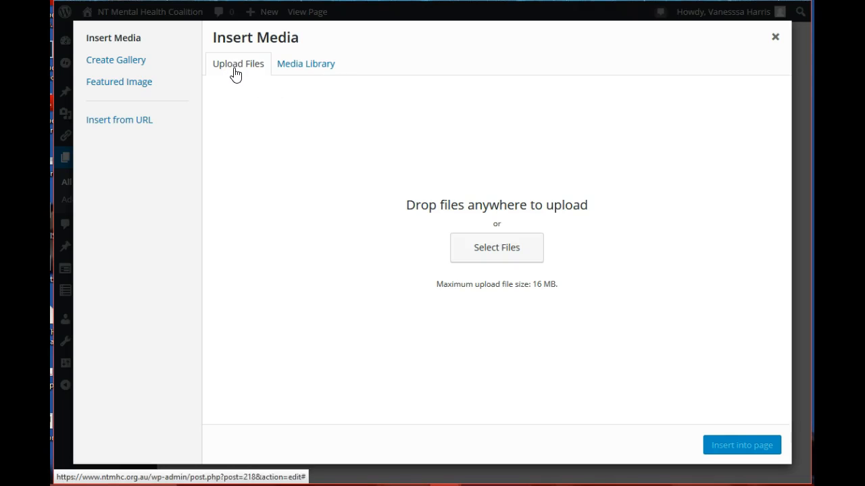
{"action": "left_click", "coordinate": [499, 255]}
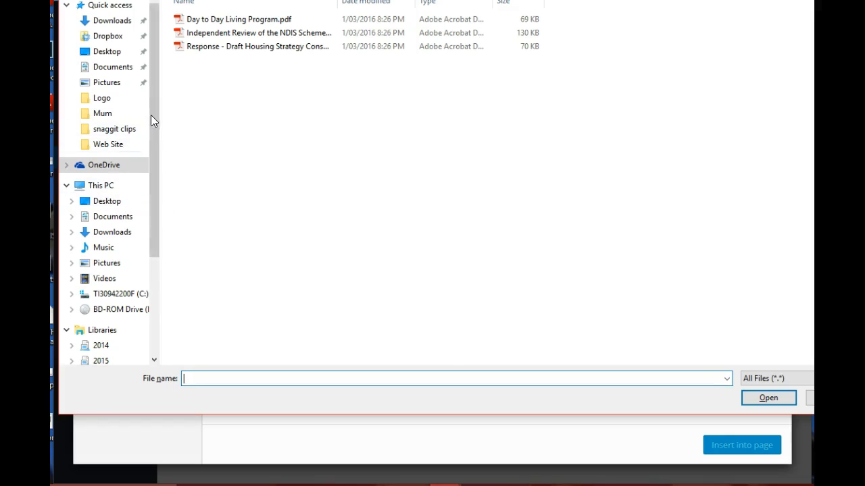
{"action": "scroll", "coordinate": [154, 113], "scroll_direction": "down", "scroll_amount": 1}
{"action": "scroll", "coordinate": [153, 95], "scroll_direction": "up", "scroll_amount": 1}
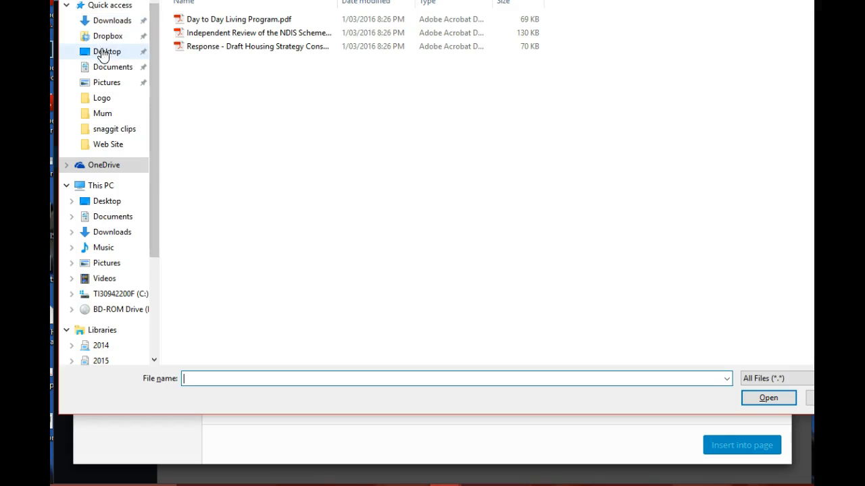
{"action": "scroll", "coordinate": [97, 236], "scroll_direction": "down", "scroll_amount": 2}
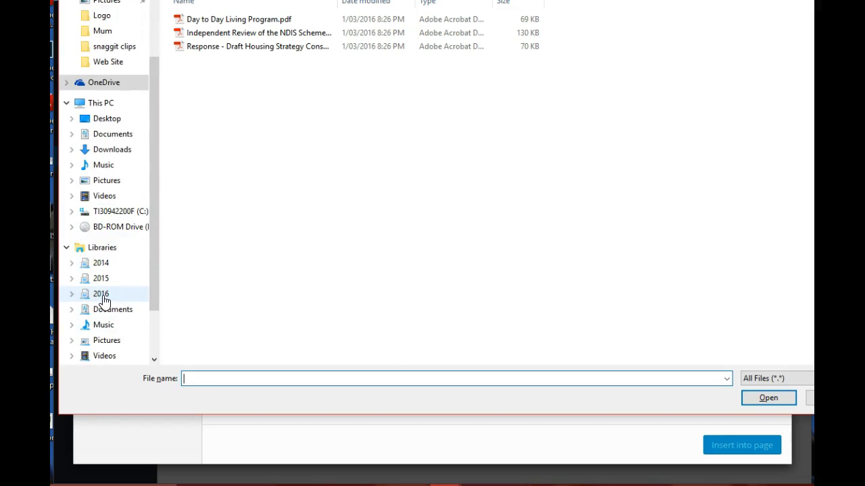
{"action": "left_click", "coordinate": [101, 295]}
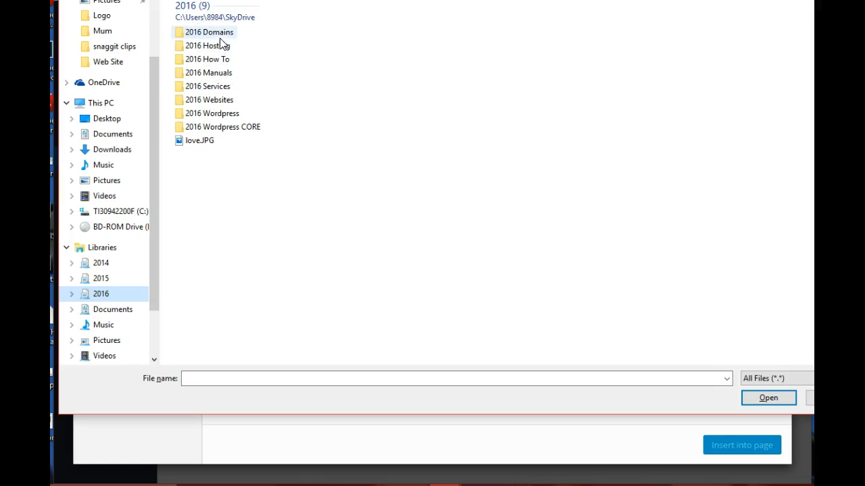
{"action": "double_click", "coordinate": [222, 103]}
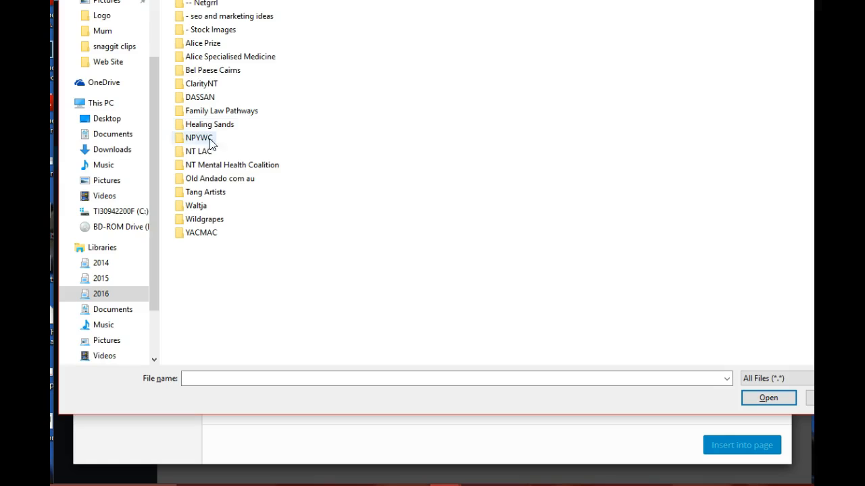
{"action": "double_click", "coordinate": [209, 168]}
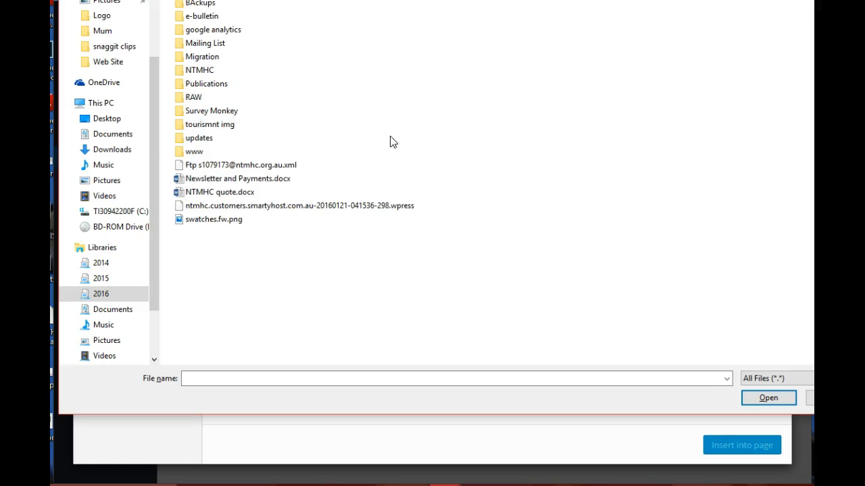
{"action": "double_click", "coordinate": [215, 127]}
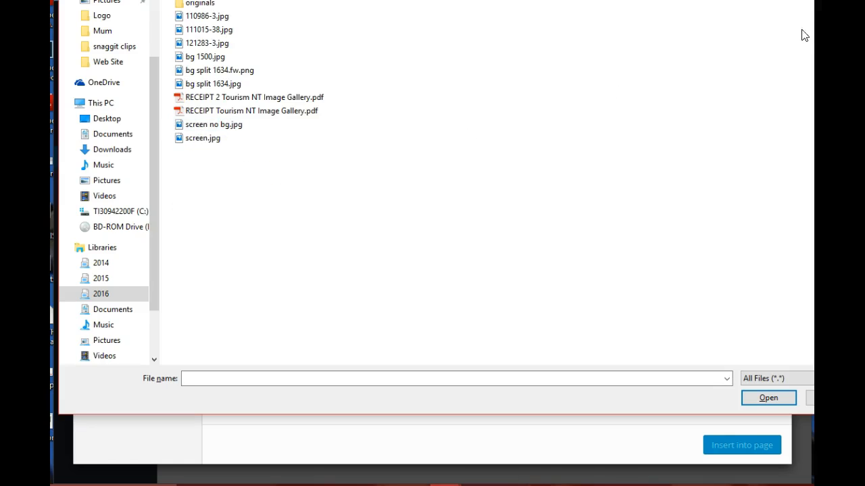
Display the folder's files as thumbnails and upload screen.jpg to the media library
{"action": "left_click", "coordinate": [812, 0]}
{"action": "left_click", "coordinate": [812, 2]}
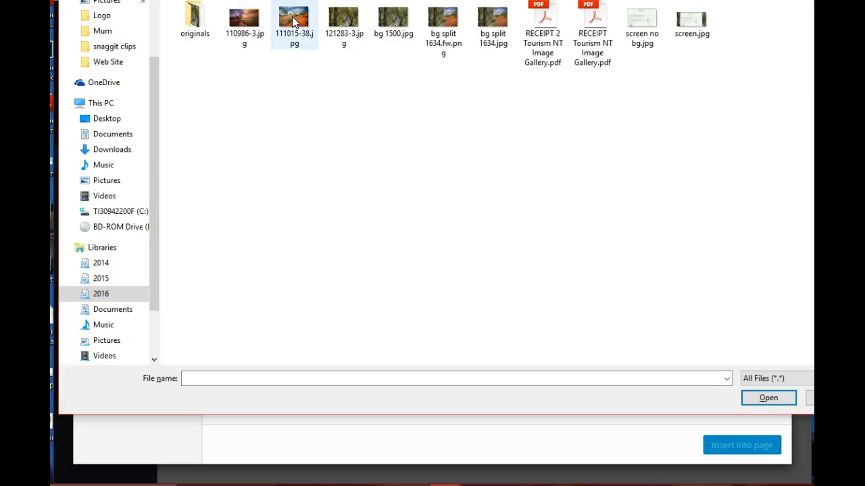
{"action": "left_click", "coordinate": [499, 21]}
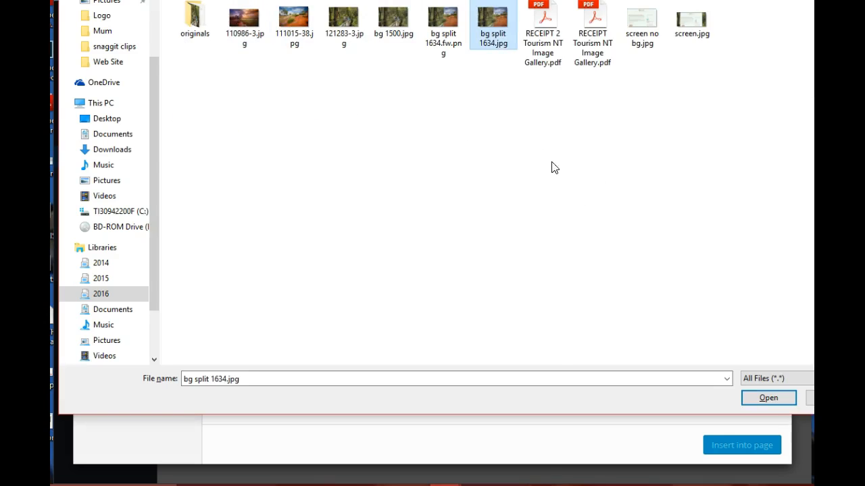
{"action": "left_click", "coordinate": [700, 20]}
{"action": "left_click", "coordinate": [769, 397]}
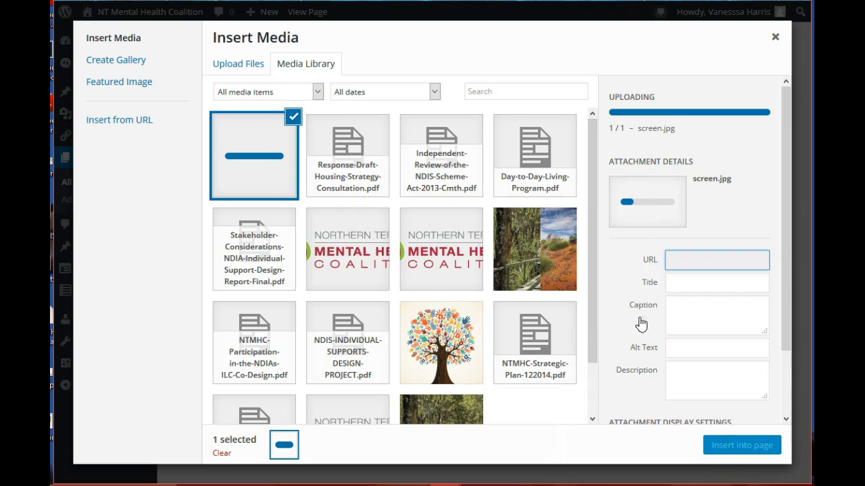
Examine the uploaded image's URL, title and alt text details, along with the media library's search option
{"action": "left_click_drag", "start_coordinate": [787, 171], "coordinate": [787, 248]}
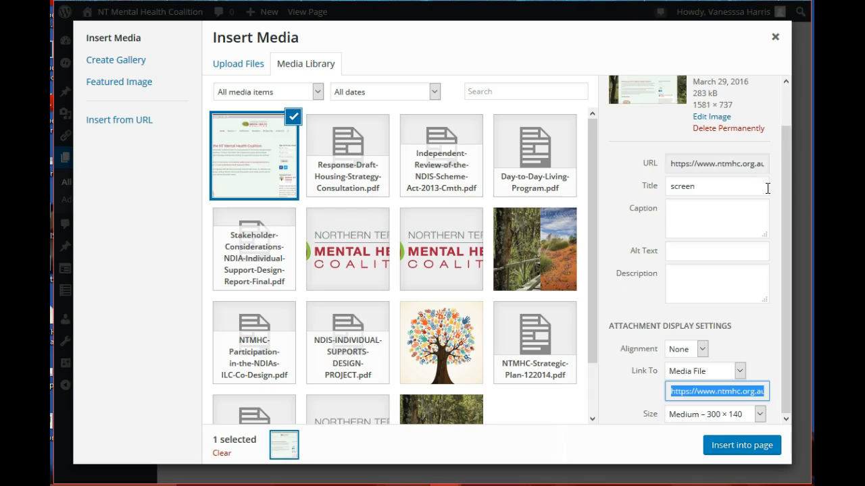
{"action": "left_click_drag", "start_coordinate": [674, 164], "coordinate": [775, 175]}
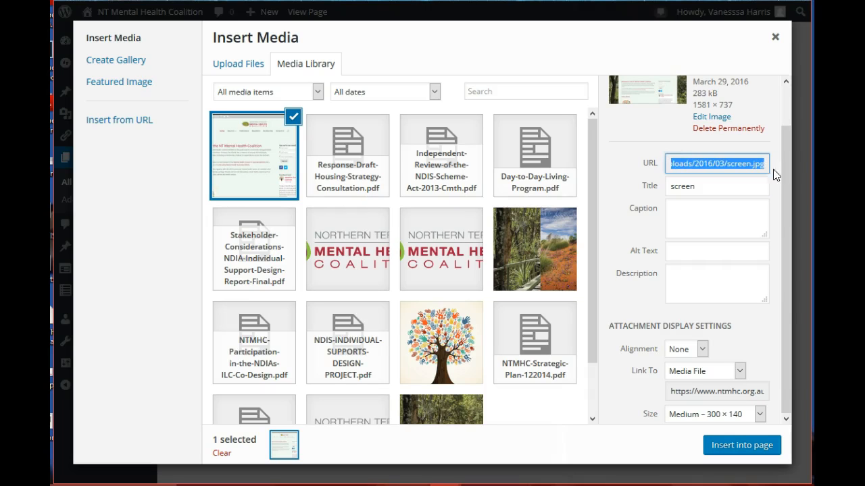
{"action": "left_click", "coordinate": [712, 162]}
{"action": "left_click", "coordinate": [694, 187]}
{"action": "left_click_drag", "start_coordinate": [703, 187], "coordinate": [665, 187]}
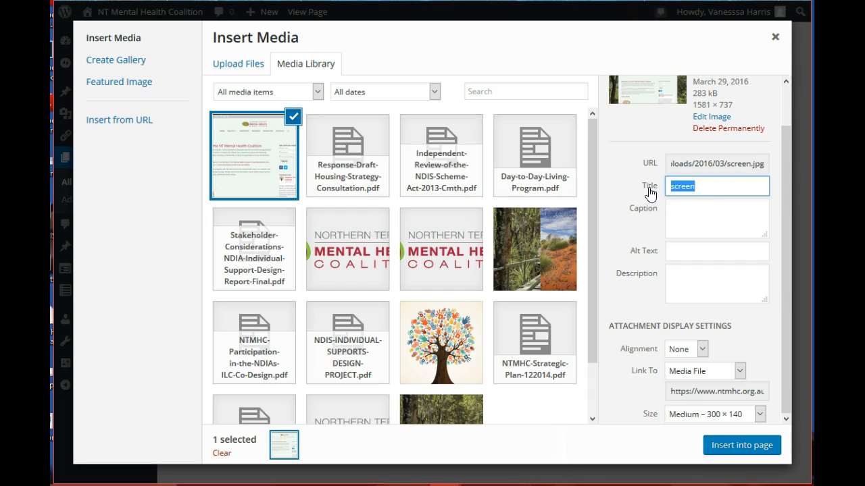
{"action": "left_click", "coordinate": [698, 187]}
{"action": "left_click_drag", "start_coordinate": [712, 188], "coordinate": [667, 190]}
{"action": "left_click", "coordinate": [534, 92]}
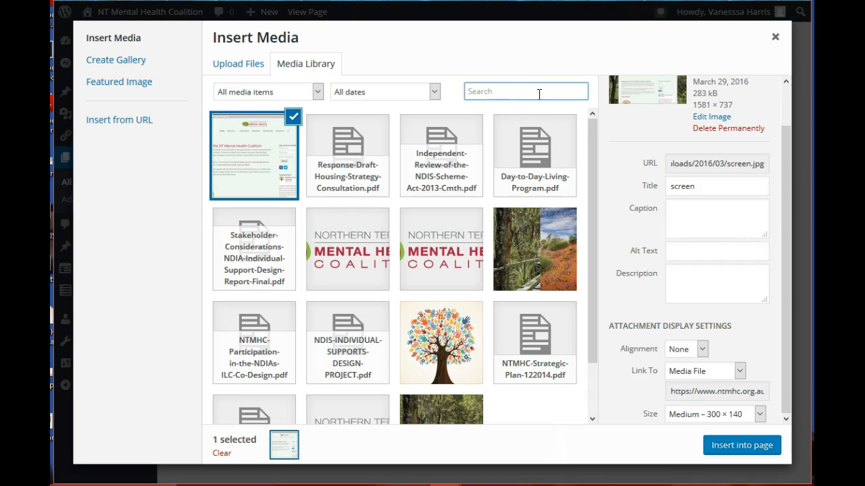
{"action": "left_click", "coordinate": [699, 186]}
{"action": "left_click_drag", "start_coordinate": [700, 186], "coordinate": [657, 190]}
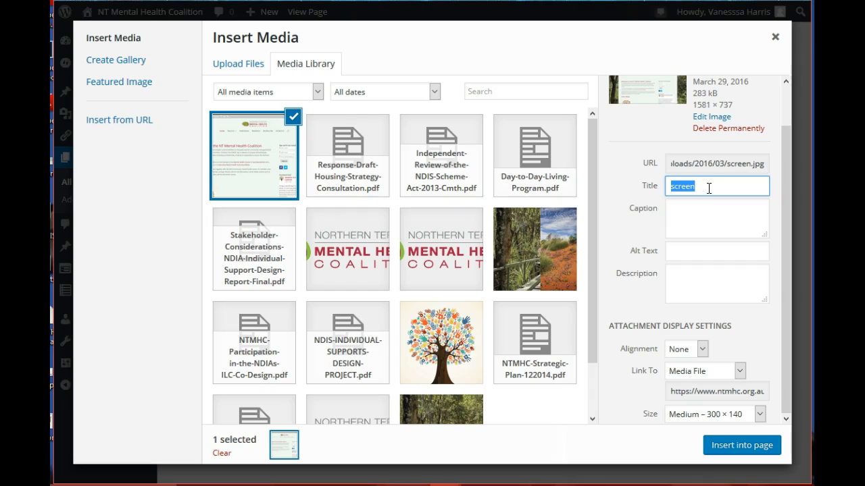
{"action": "left_click", "coordinate": [679, 252]}
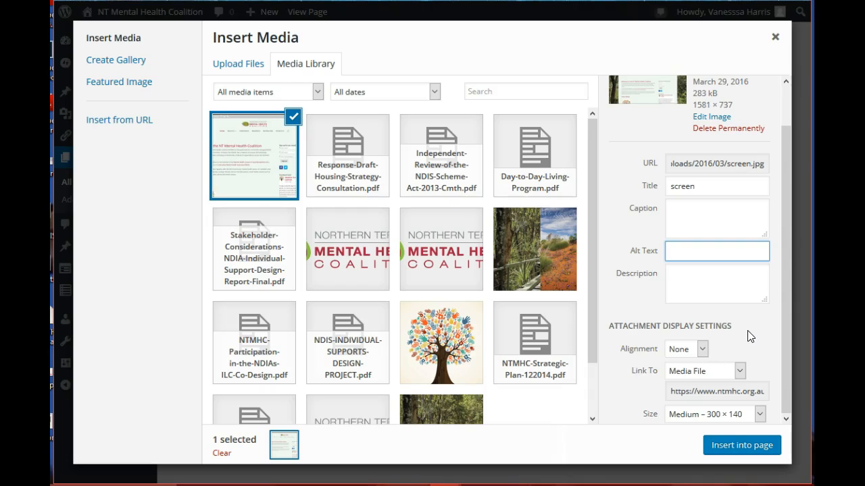
Set the uploaded image's alignment to Center and its link target to Custom URL
{"action": "left_click", "coordinate": [706, 350]}
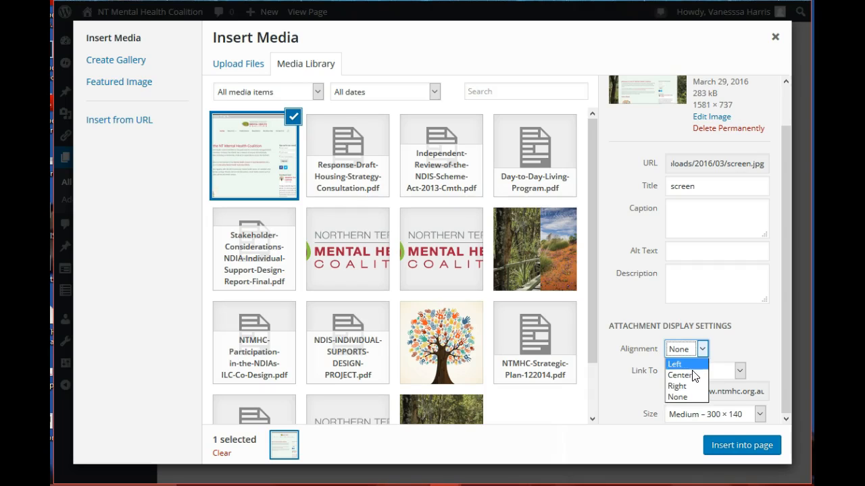
{"action": "left_click", "coordinate": [692, 374]}
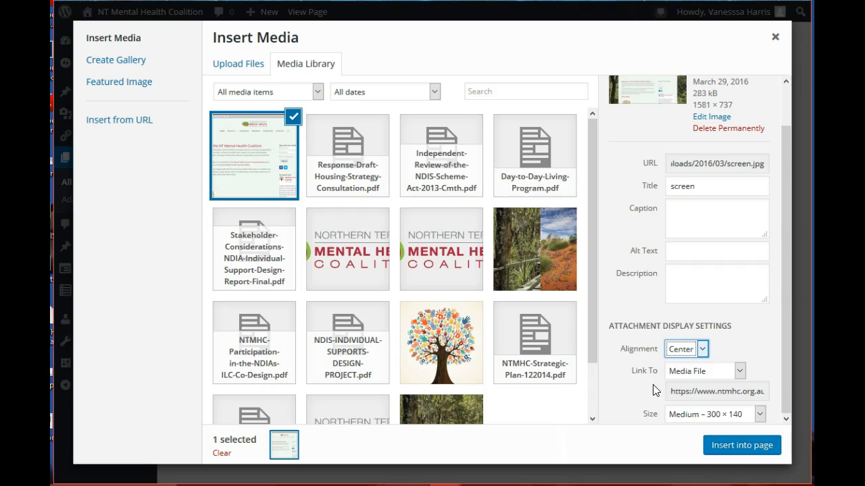
{"action": "left_click", "coordinate": [740, 371]}
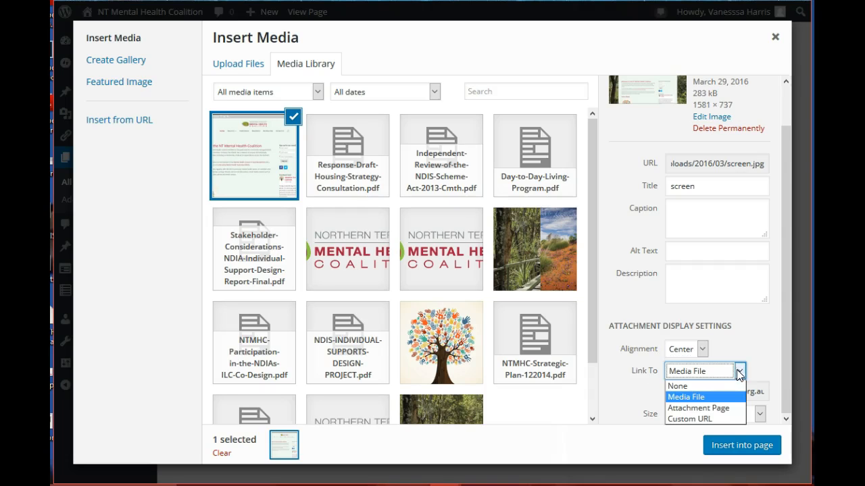
{"action": "left_click", "coordinate": [741, 372]}
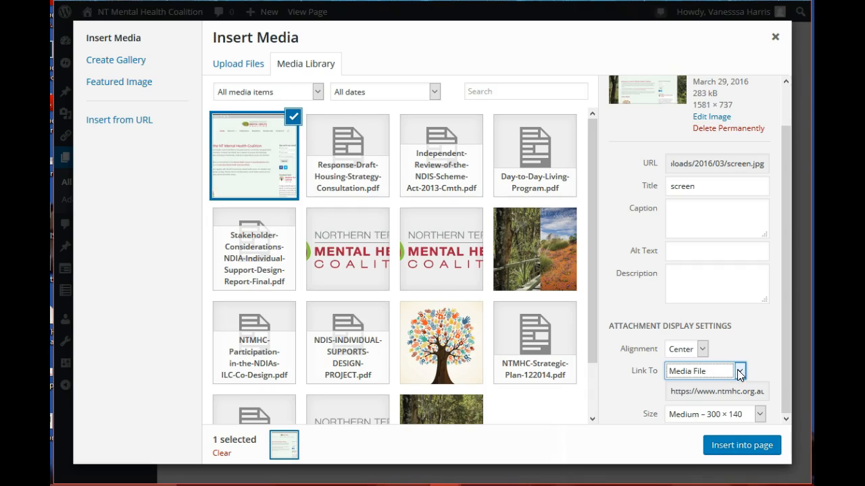
{"action": "left_click", "coordinate": [740, 375]}
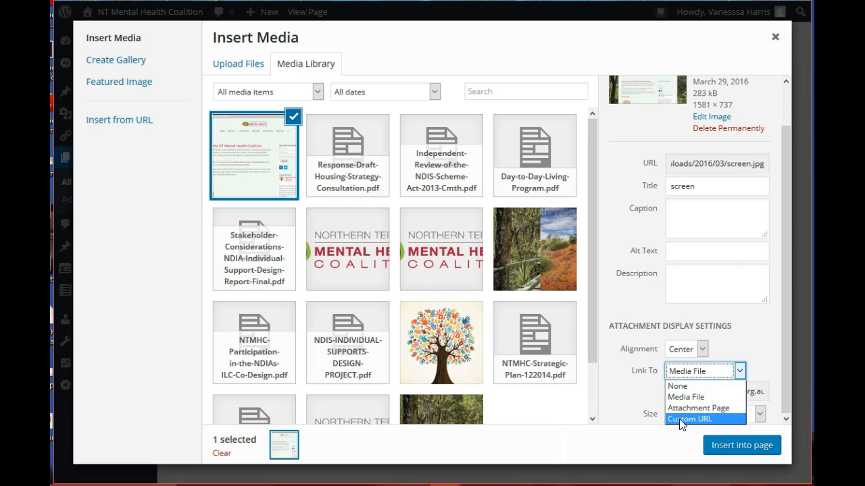
{"action": "left_click", "coordinate": [698, 419]}
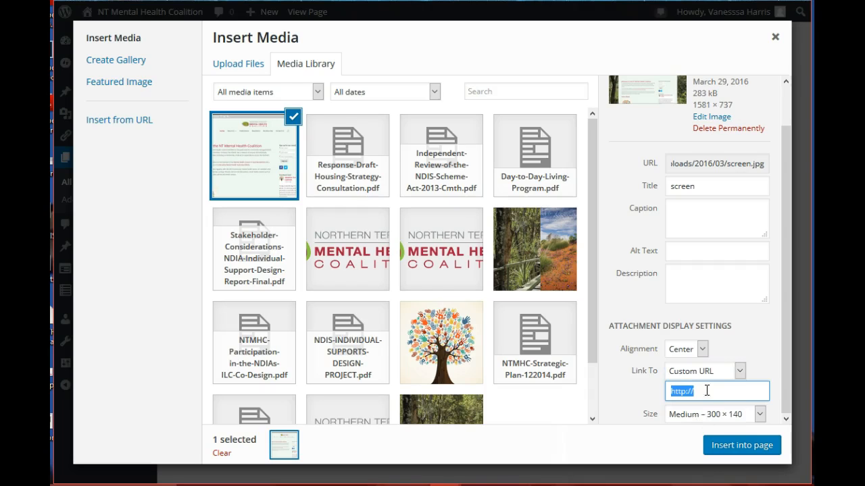
{"action": "left_click", "coordinate": [703, 392]}
{"action": "type", "text": "www.event.com"}
{"action": "left_click", "coordinate": [760, 414]}
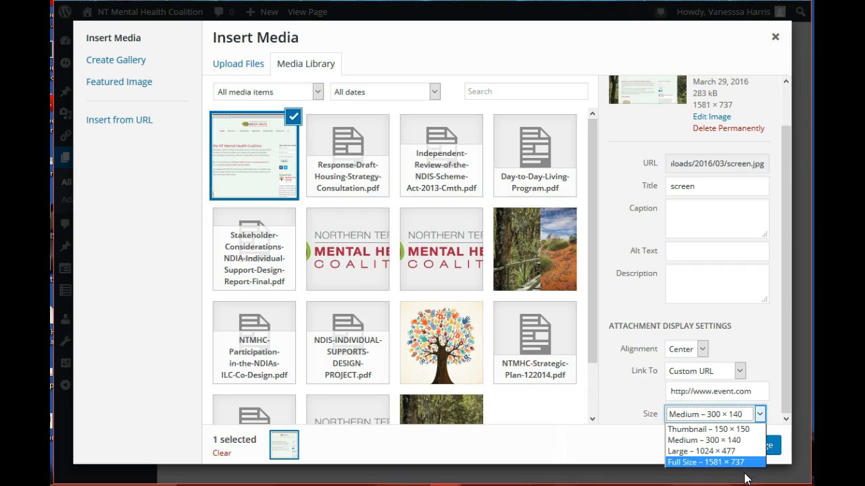
{"action": "left_click", "coordinate": [727, 443]}
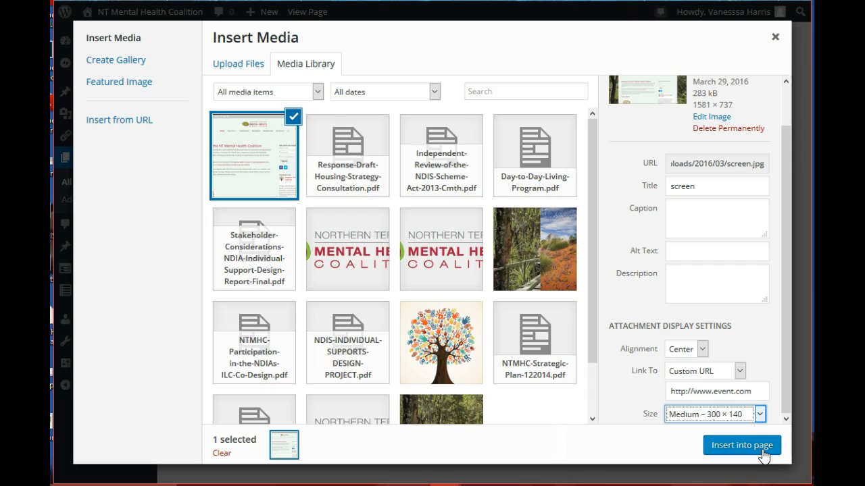
{"action": "left_click", "coordinate": [763, 449]}
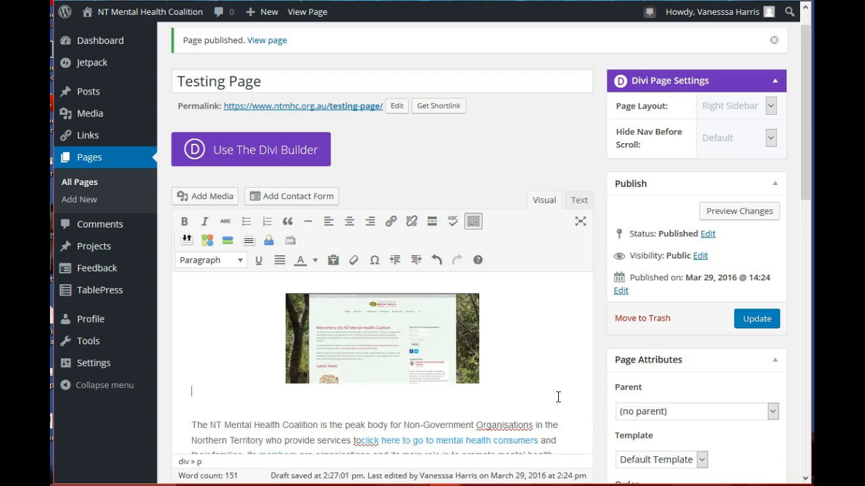
Update the inserted image's details to Left alignment, Thumbnail 150 × 150 size and a link to Media File
{"action": "scroll", "coordinate": [558, 398], "scroll_direction": "down", "scroll_amount": 2}
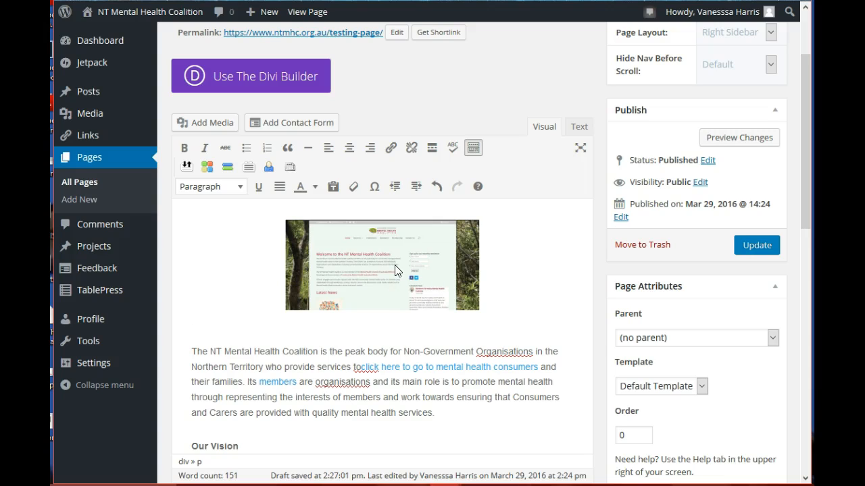
{"action": "left_click", "coordinate": [394, 270]}
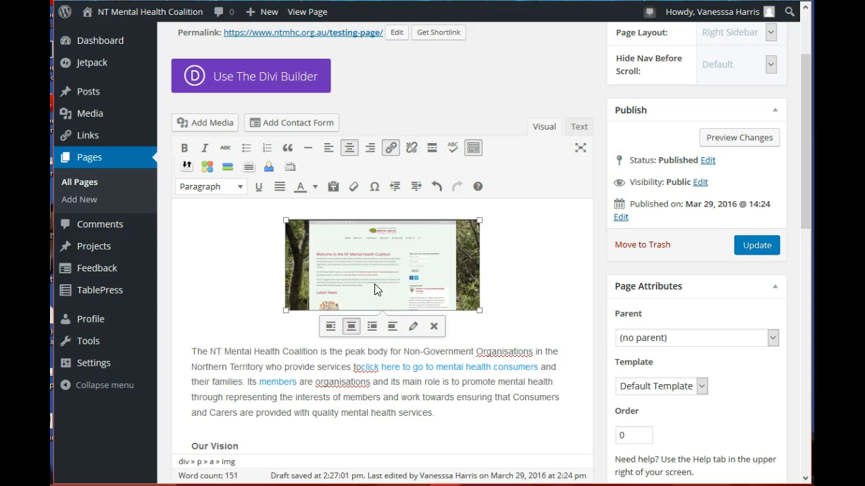
{"action": "left_click", "coordinate": [412, 328]}
{"action": "left_click", "coordinate": [245, 190]}
{"action": "left_click", "coordinate": [326, 218]}
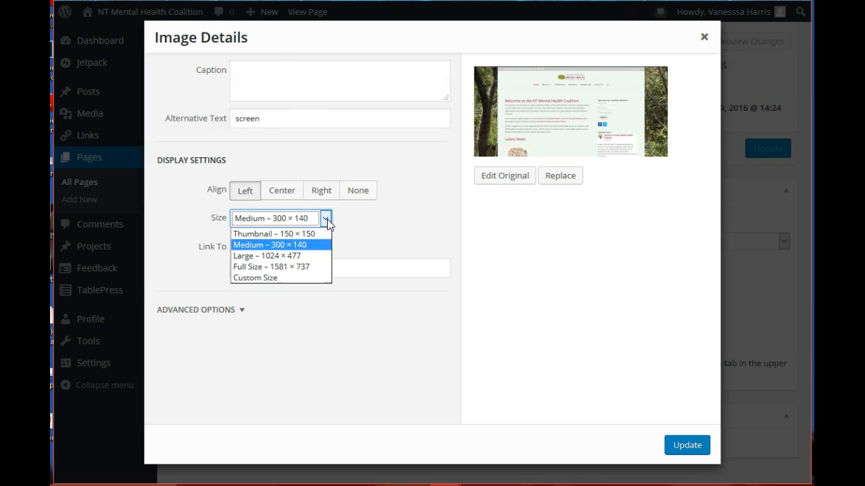
{"action": "left_click", "coordinate": [289, 233]}
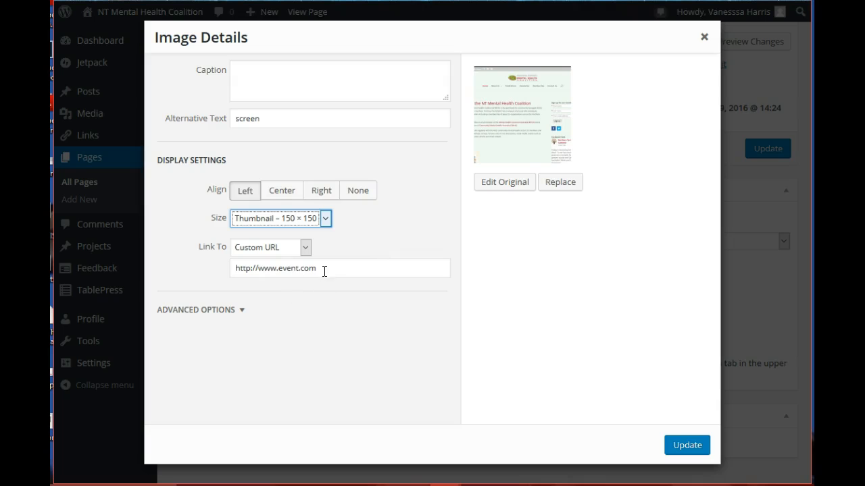
{"action": "left_click", "coordinate": [305, 248]}
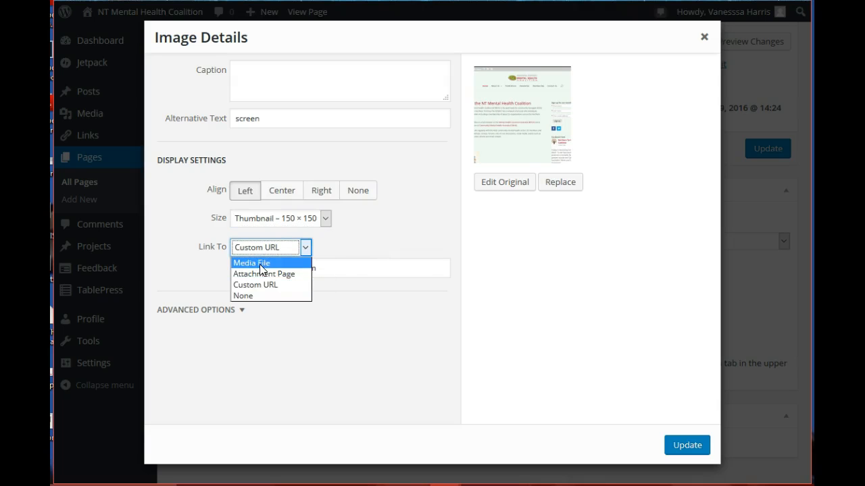
{"action": "left_click", "coordinate": [257, 263]}
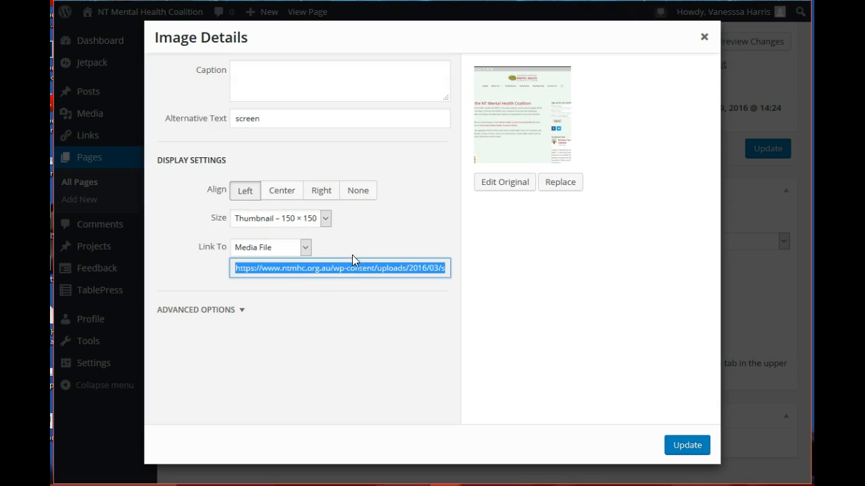
{"action": "left_click", "coordinate": [244, 311]}
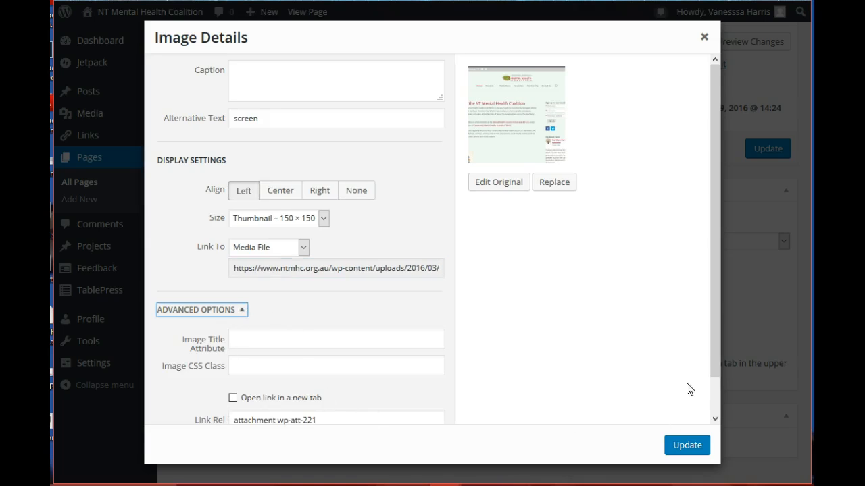
{"action": "left_click", "coordinate": [693, 447]}
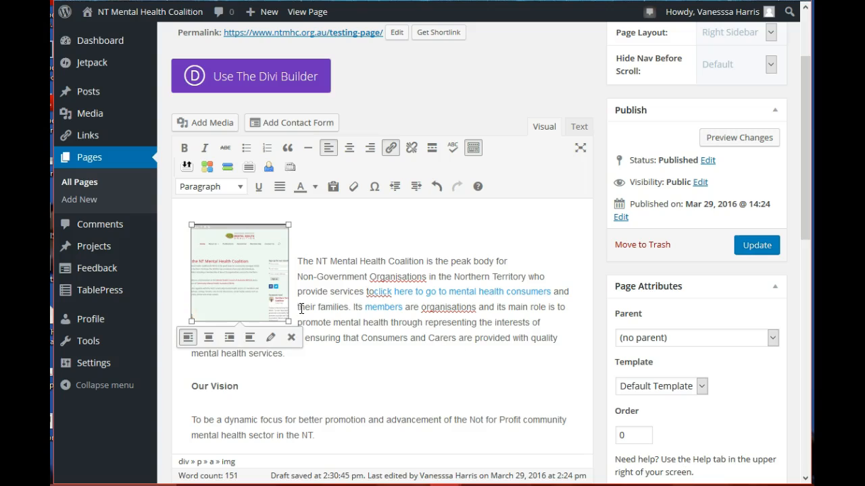
Delete the inserted image above the opening paragraph from the page content
{"action": "left_click", "coordinate": [360, 279]}
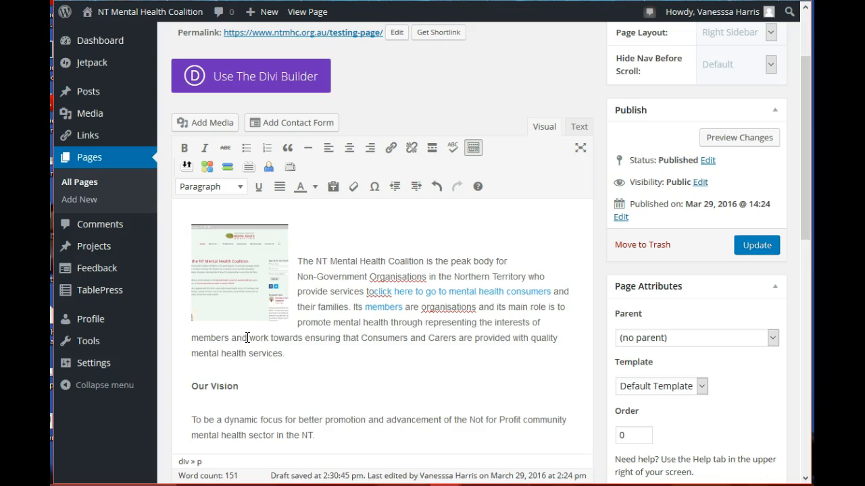
{"action": "left_click", "coordinate": [263, 269]}
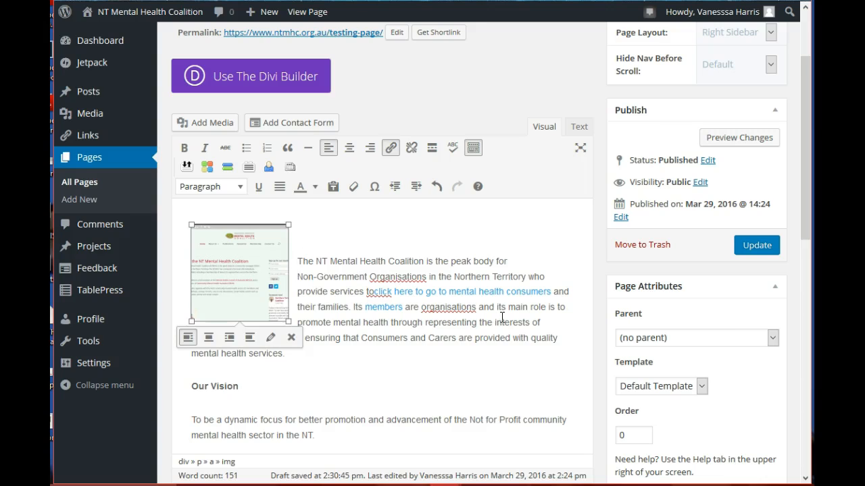
{"action": "key", "text": "Delete"}
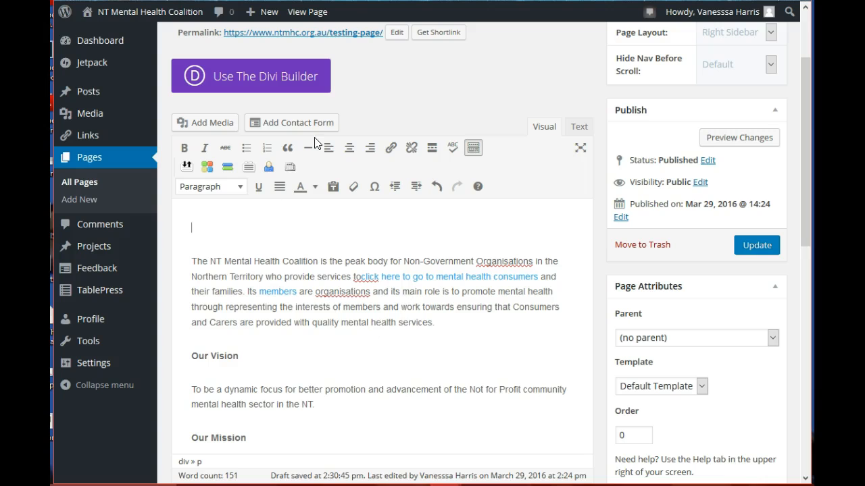
Permanently delete screen.jpg from the media library and confirm the deletion
{"action": "left_click", "coordinate": [227, 128]}
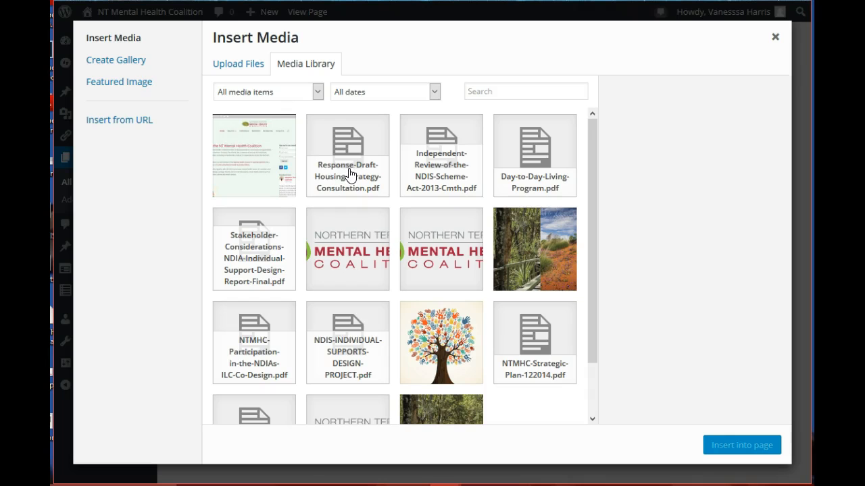
{"action": "left_click", "coordinate": [231, 70]}
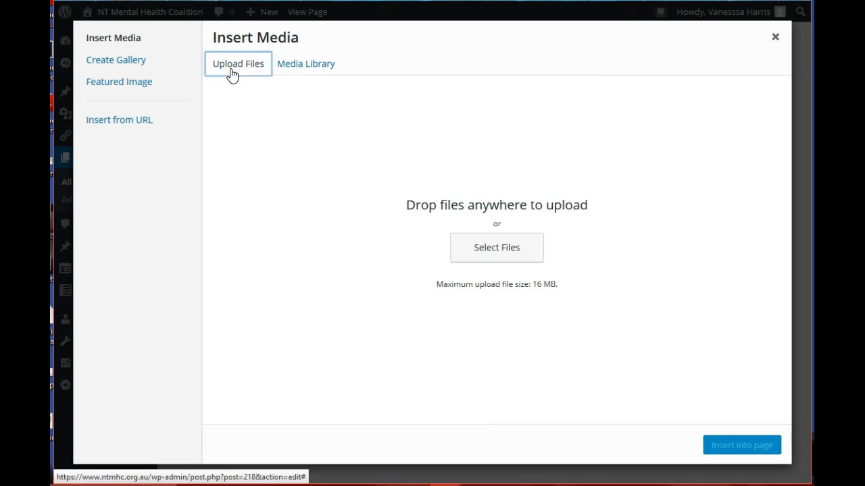
{"action": "left_click", "coordinate": [313, 71]}
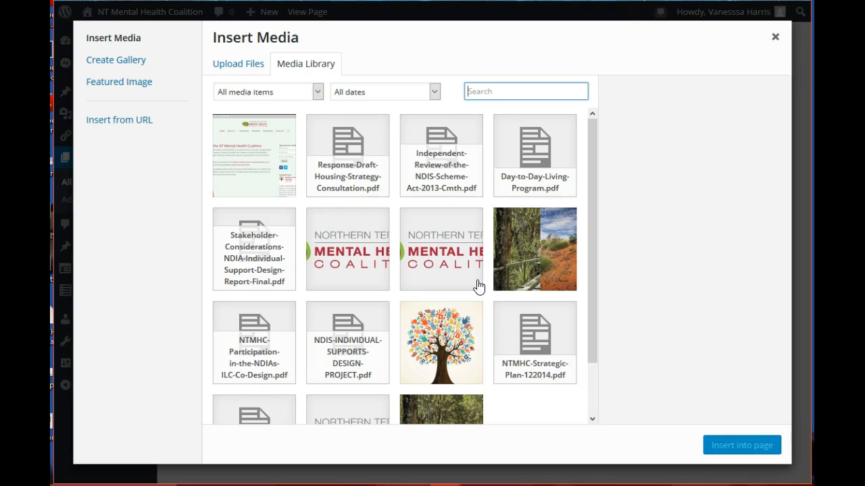
{"action": "scroll", "coordinate": [479, 289], "scroll_direction": "down", "scroll_amount": 2}
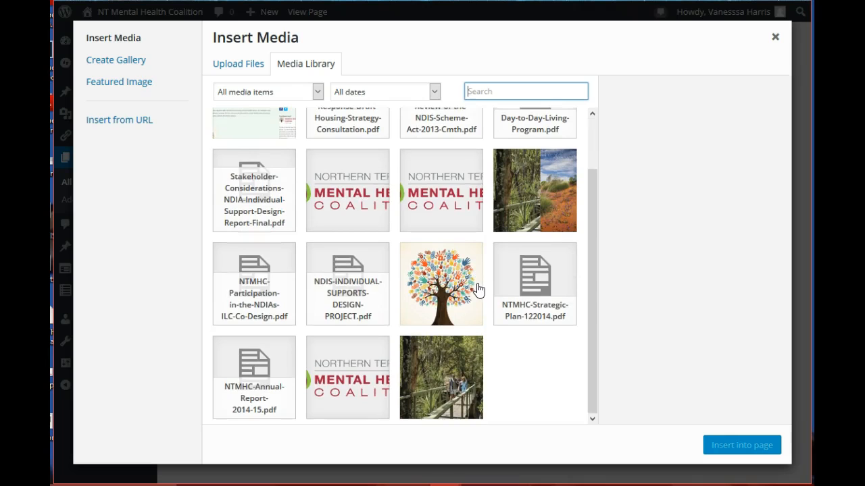
{"action": "scroll", "coordinate": [477, 290], "scroll_direction": "up", "scroll_amount": 2}
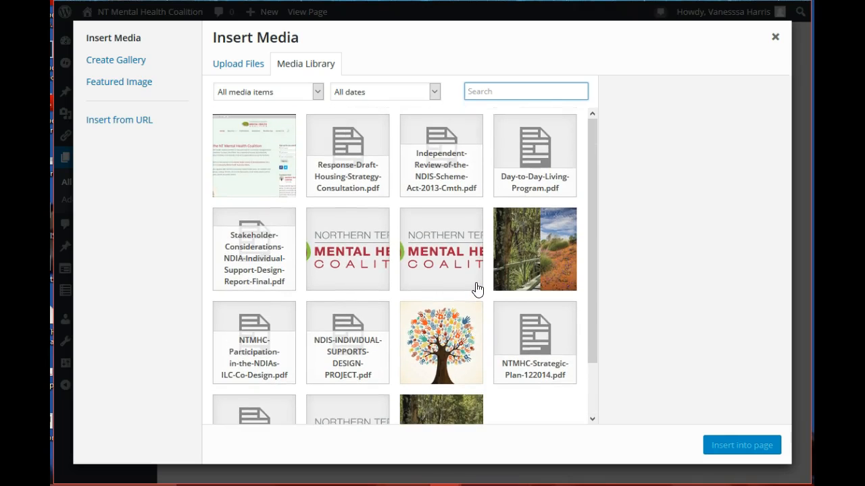
{"action": "left_click", "coordinate": [246, 162]}
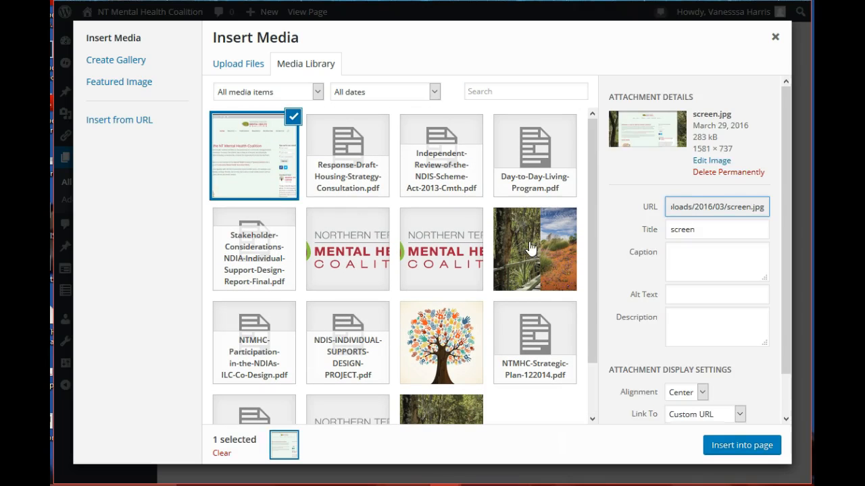
{"action": "left_click", "coordinate": [278, 170]}
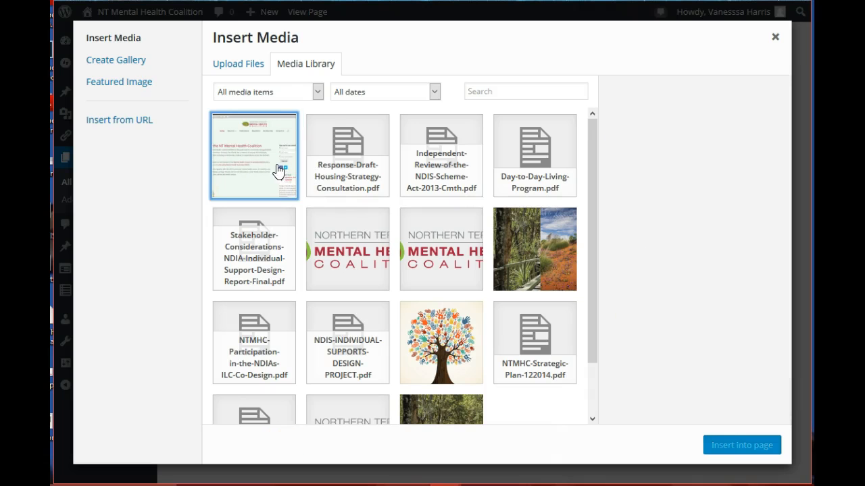
{"action": "left_click", "coordinate": [278, 170]}
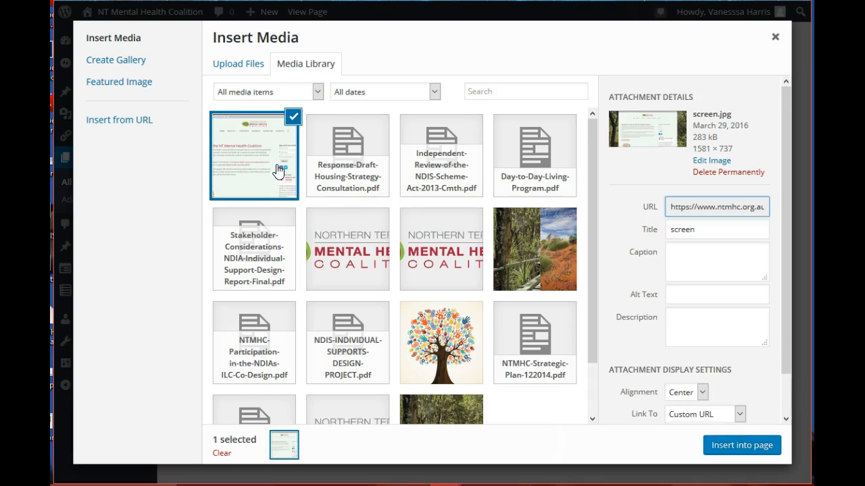
{"action": "left_click", "coordinate": [724, 173]}
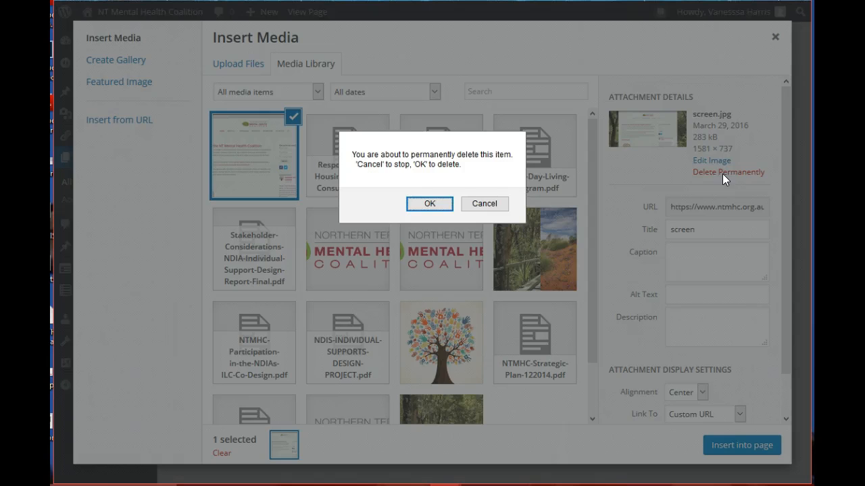
{"action": "left_click", "coordinate": [431, 206]}
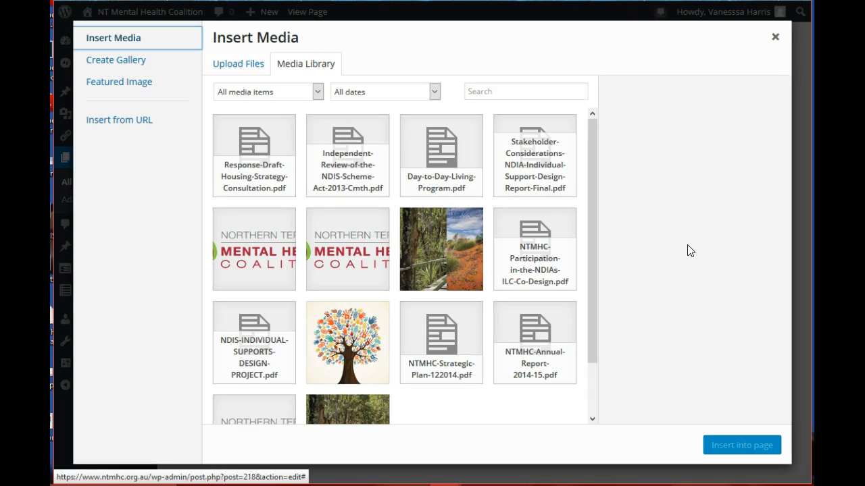
Select Day-to-Day-Living-Program.pdf in the media library and add "Click here to download" before its existing title
{"action": "left_click", "coordinate": [441, 165]}
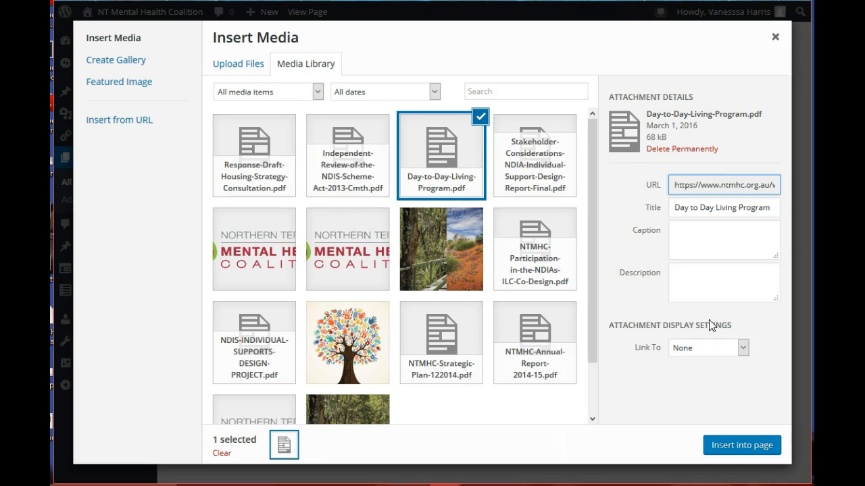
{"action": "left_click", "coordinate": [674, 384]}
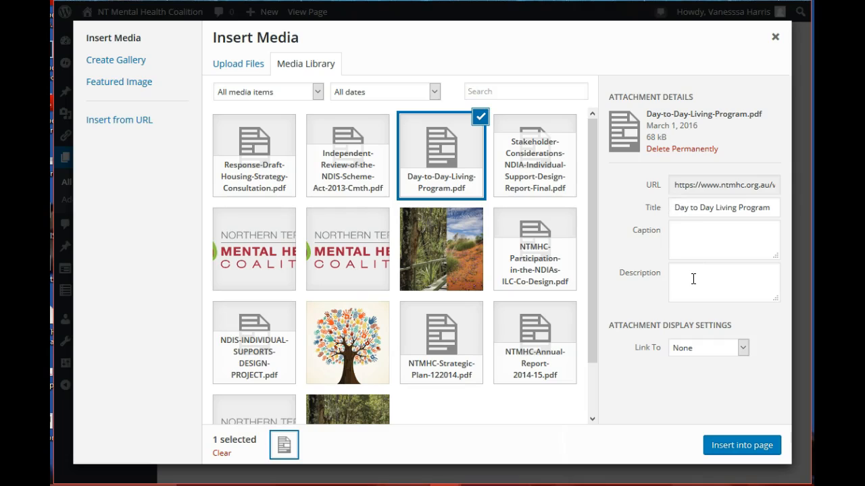
{"action": "left_click", "coordinate": [689, 209]}
{"action": "left_click_drag", "start_coordinate": [677, 209], "coordinate": [774, 217]}
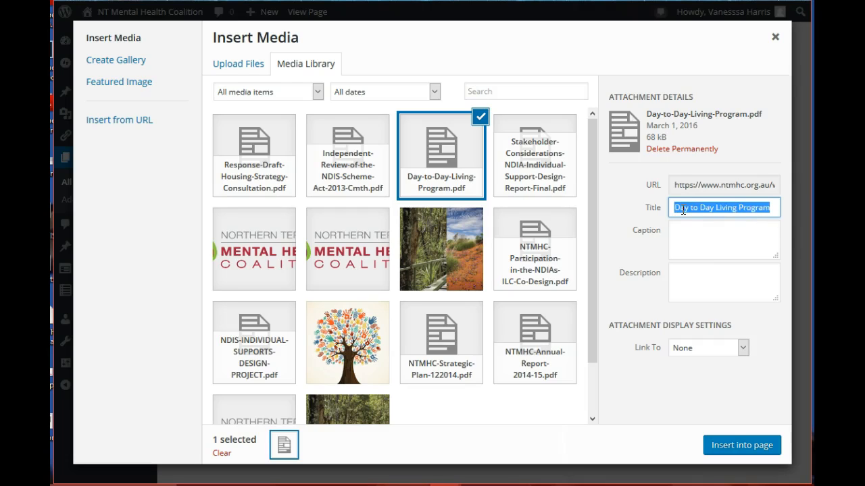
{"action": "left_click", "coordinate": [773, 210]}
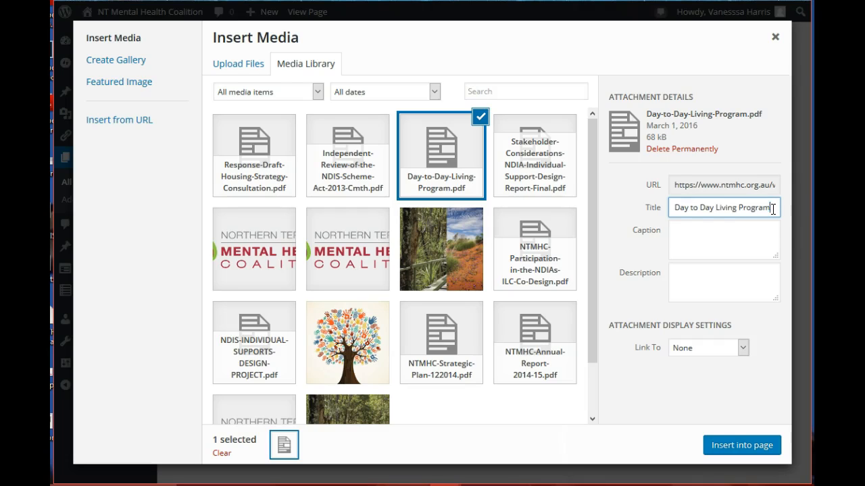
{"action": "left_click_drag", "start_coordinate": [778, 208], "coordinate": [677, 211]}
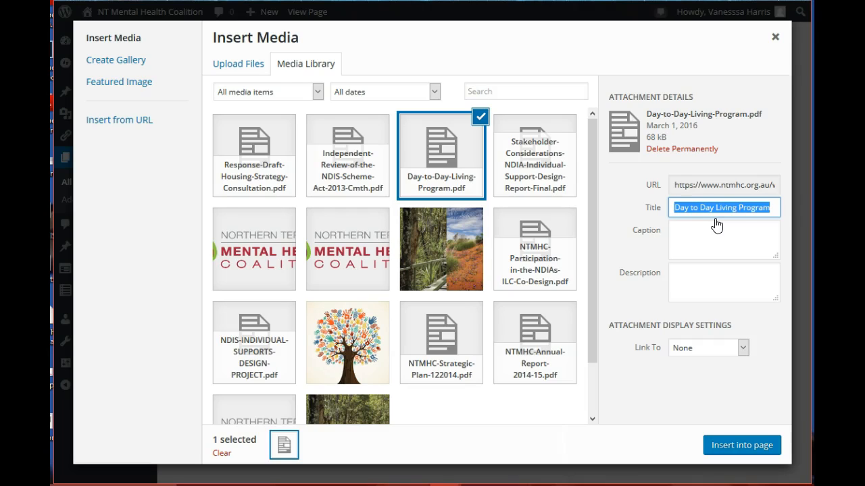
{"action": "left_click", "coordinate": [674, 210]}
{"action": "type", "text": "Click here to download Day"}
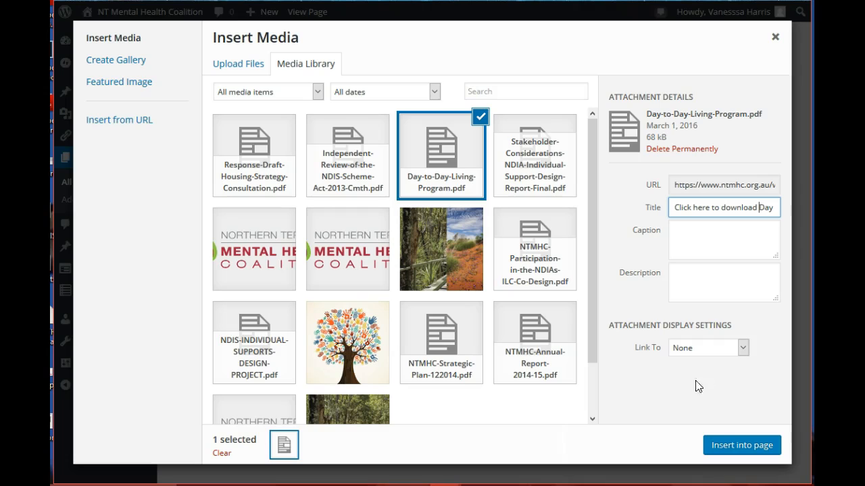
Compare the PDF's Media File and Attachment Page link targets, and set the link to Media File
{"action": "left_click", "coordinate": [746, 352]}
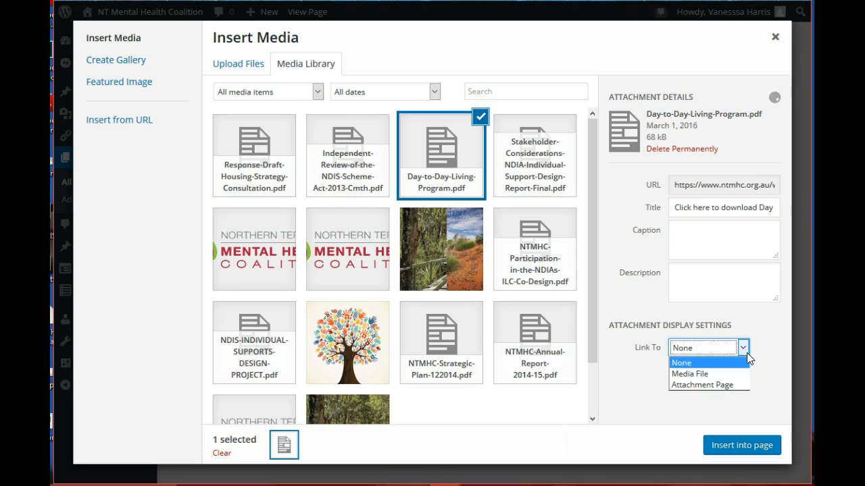
{"action": "left_click", "coordinate": [680, 375]}
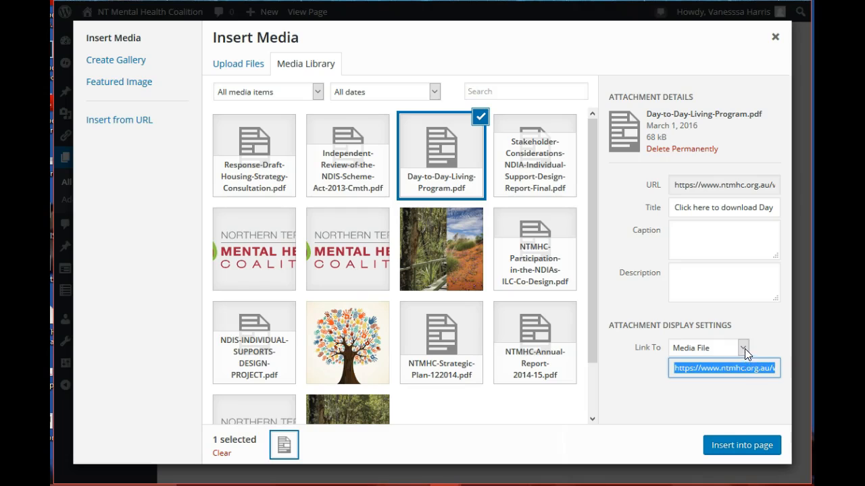
{"action": "left_click", "coordinate": [744, 348]}
{"action": "left_click", "coordinate": [714, 385]}
{"action": "left_click_drag", "start_coordinate": [755, 366], "coordinate": [798, 371]}
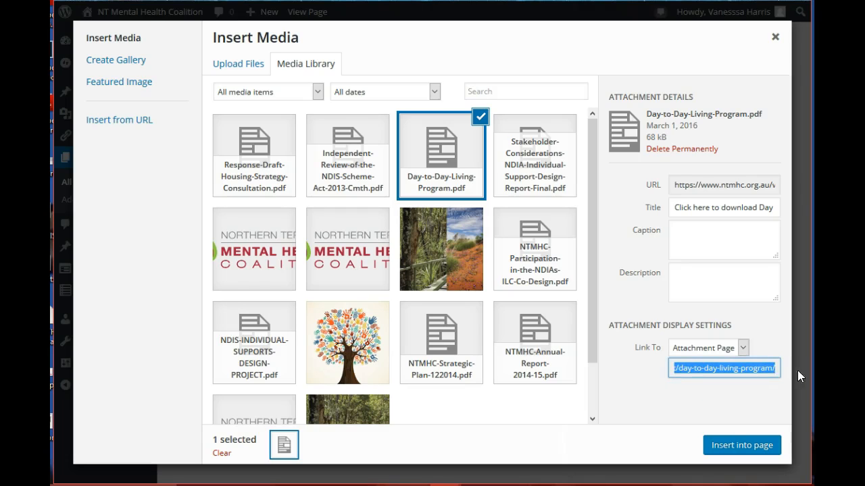
{"action": "left_click", "coordinate": [710, 348]}
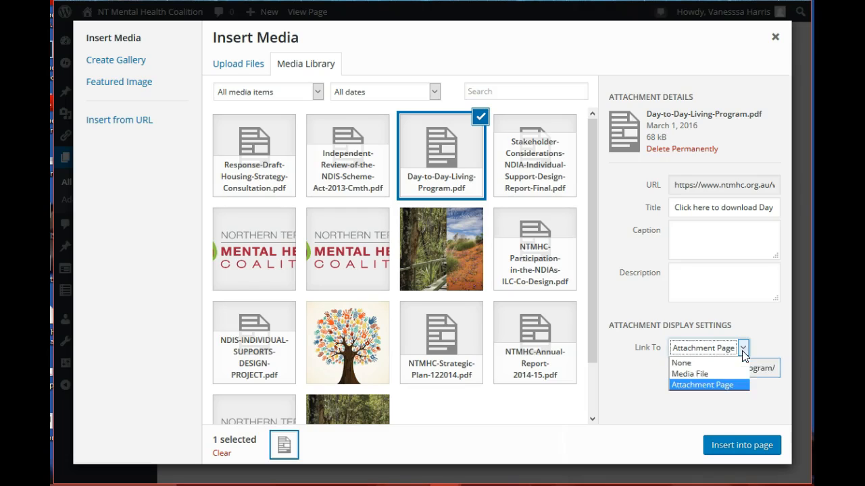
{"action": "left_click", "coordinate": [704, 372]}
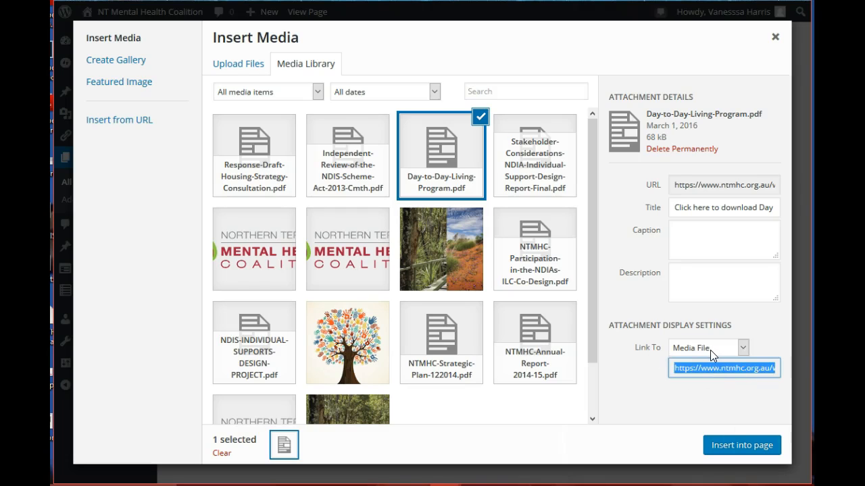
Insert the selected Day-to-Day-Living-Program.pdf into the page as a download link above the opening paragraph
{"action": "left_click", "coordinate": [631, 372]}
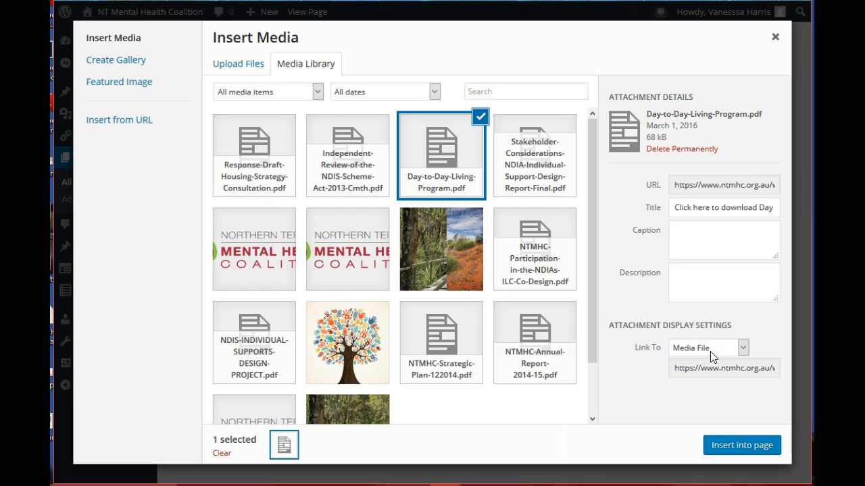
{"action": "left_click", "coordinate": [740, 452]}
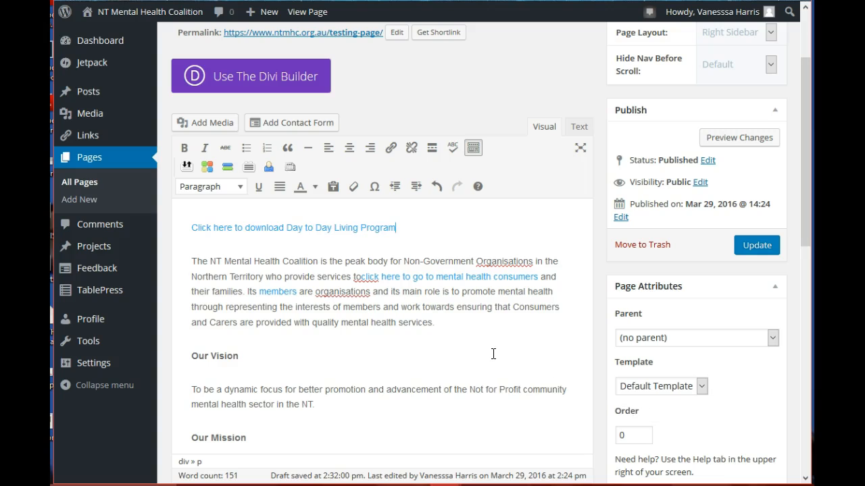
Inspect the PDF download link's destination and its link settings, and close them without changes
{"action": "left_click_drag", "start_coordinate": [191, 227], "coordinate": [399, 228]}
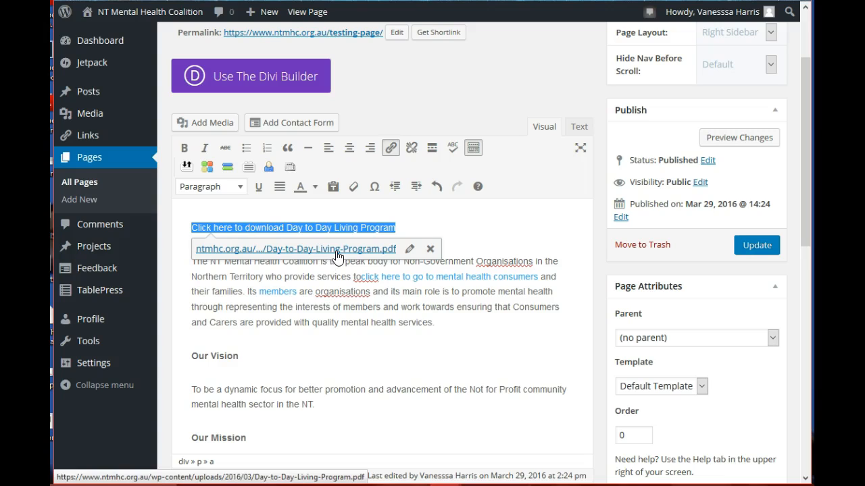
{"action": "left_click", "coordinate": [475, 231]}
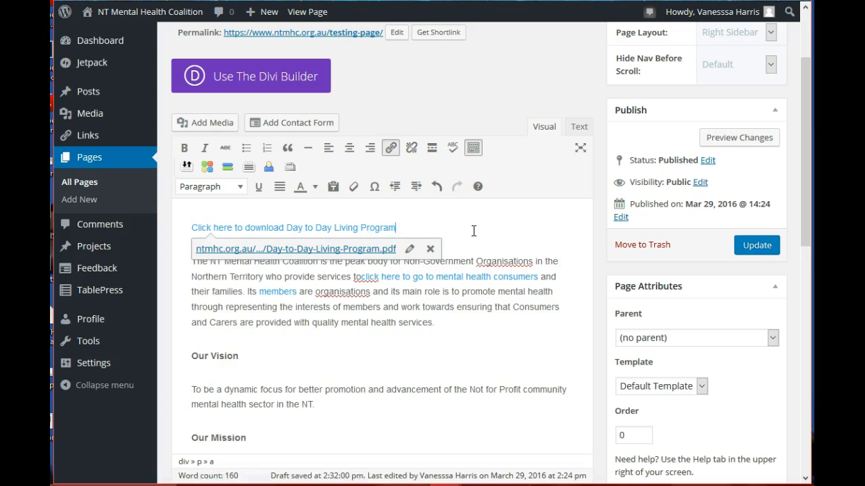
{"action": "left_click", "coordinate": [410, 251]}
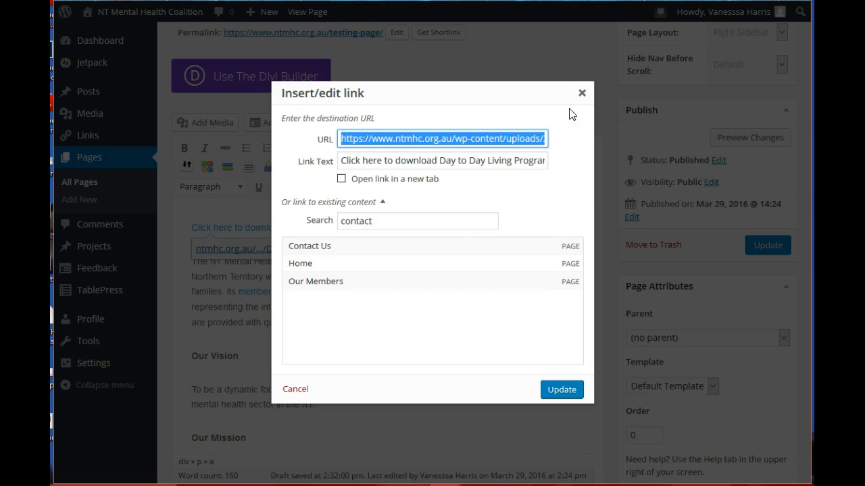
{"action": "left_click", "coordinate": [582, 94]}
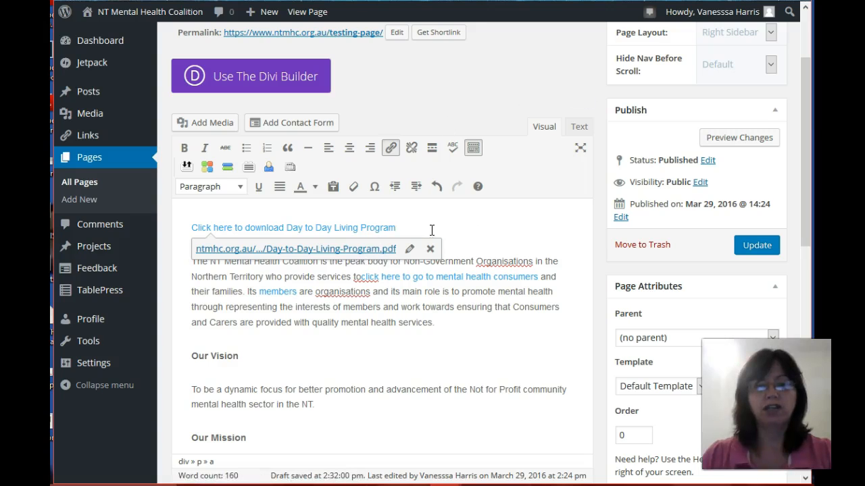
Remove the hyperlink from "Click here to download Day to Day Living Program" and select that whole line of text
{"action": "left_click", "coordinate": [431, 249]}
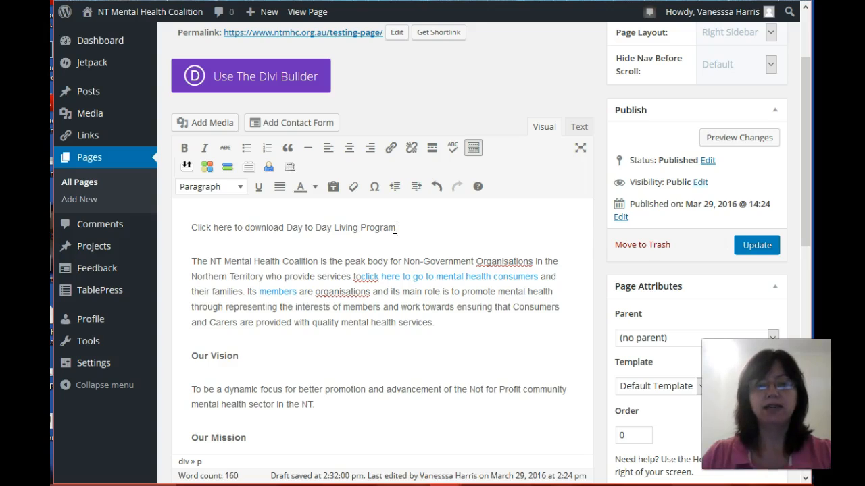
{"action": "left_click_drag", "start_coordinate": [411, 228], "coordinate": [190, 238]}
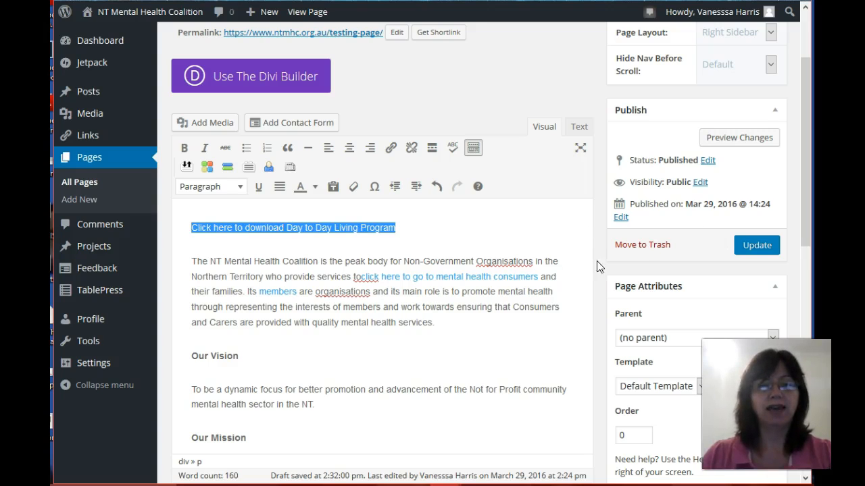